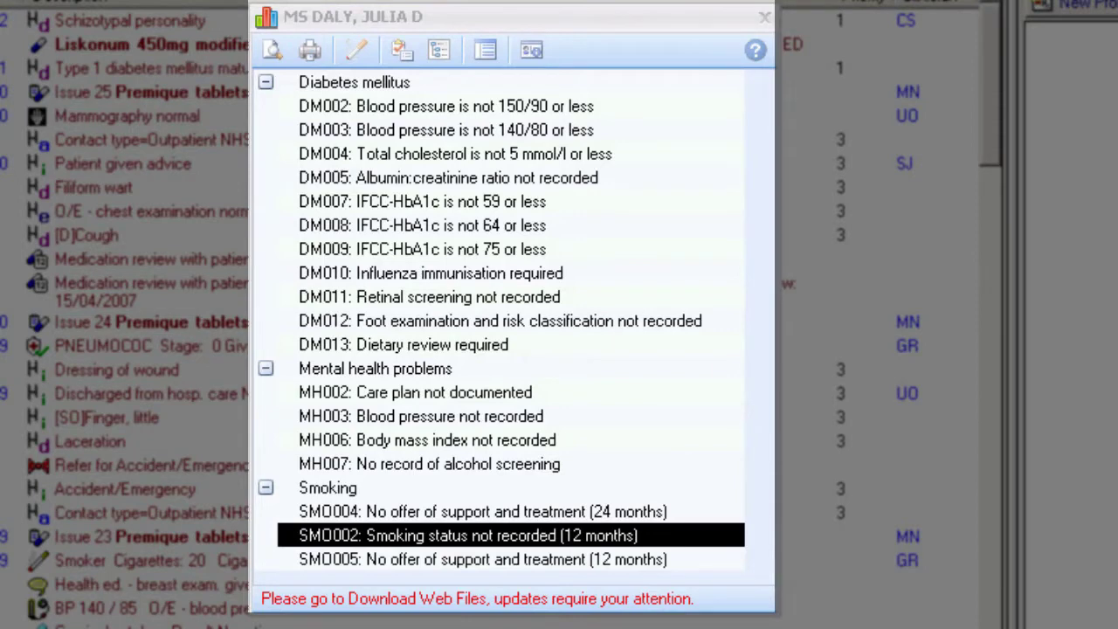
# View the actions available for the DM002 blood pressure indicator, and collapse and re-expand the Diabetes mellitus group
pyautogui.click(467, 108)
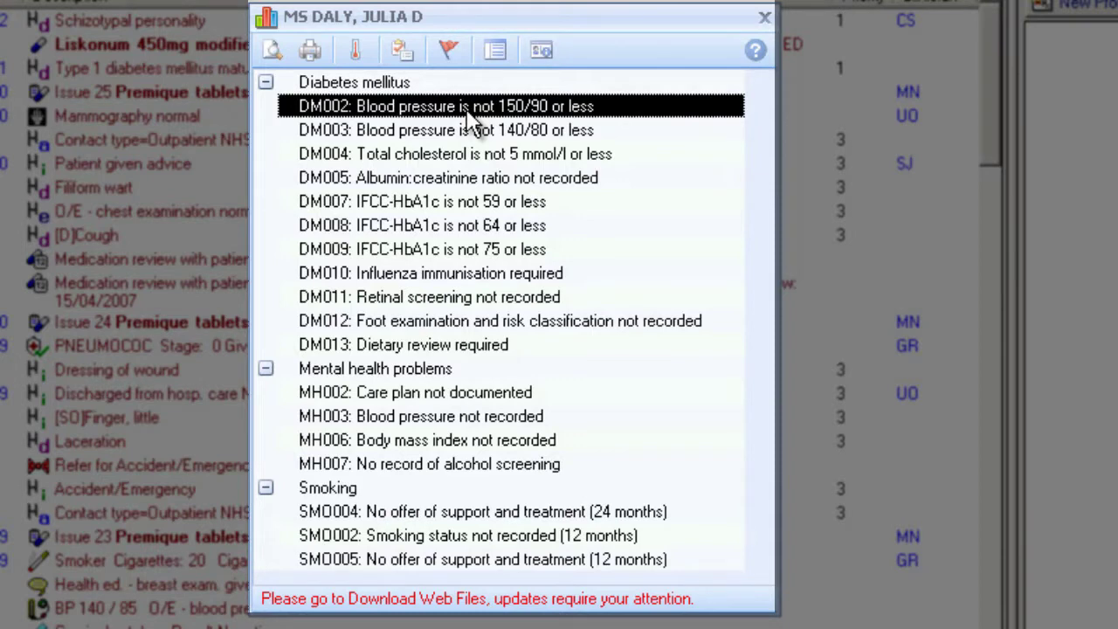
pyautogui.rightClick(469, 115)
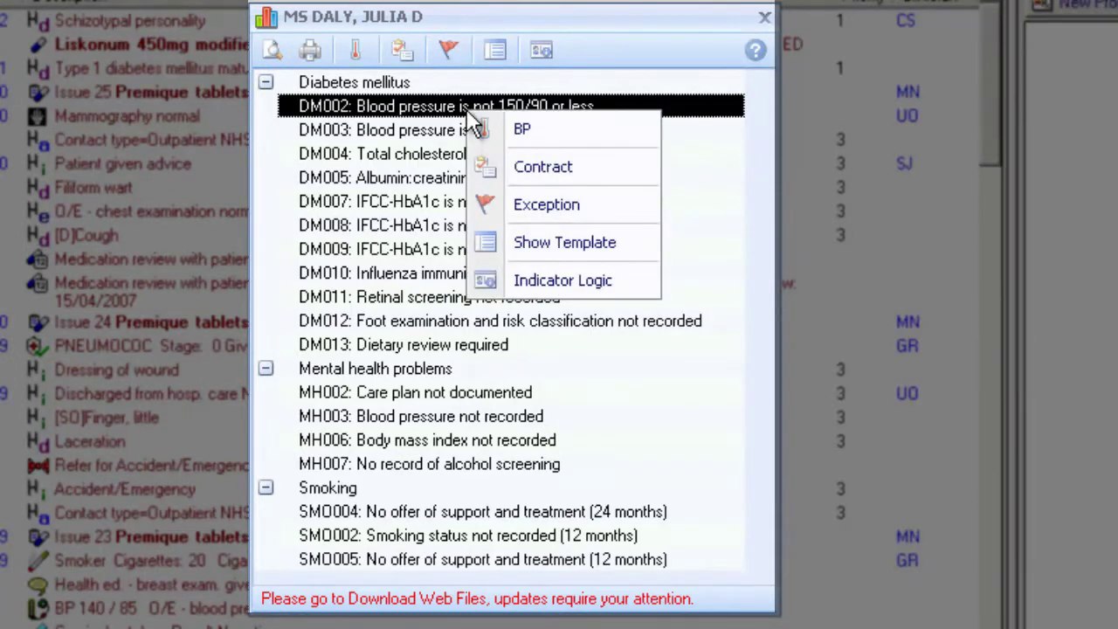
pyautogui.click(420, 114)
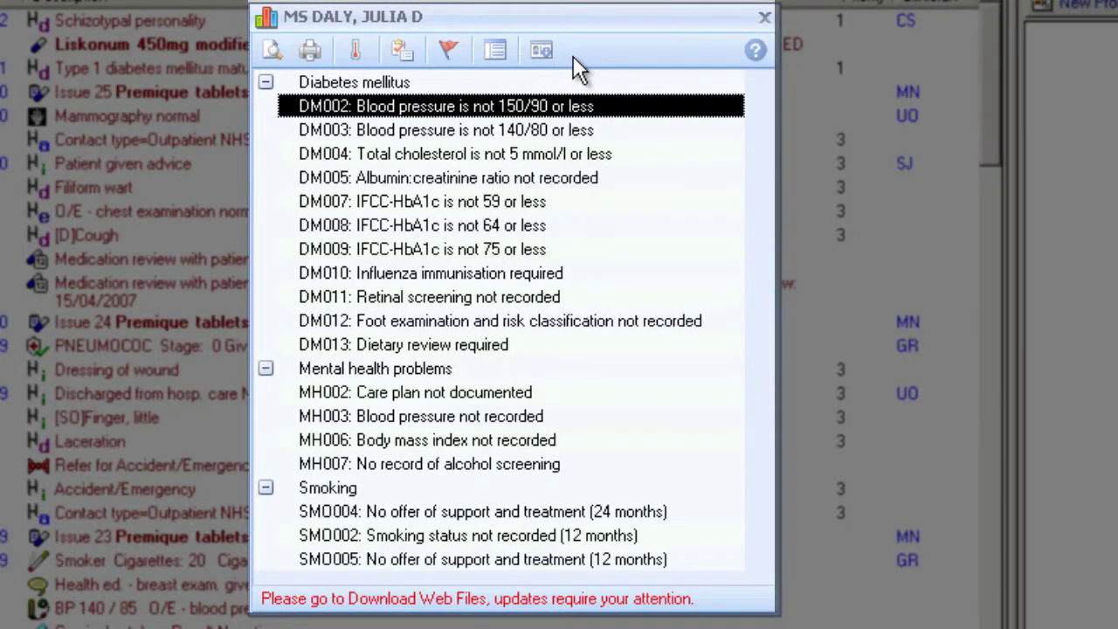
pyautogui.doubleClick(422, 87)
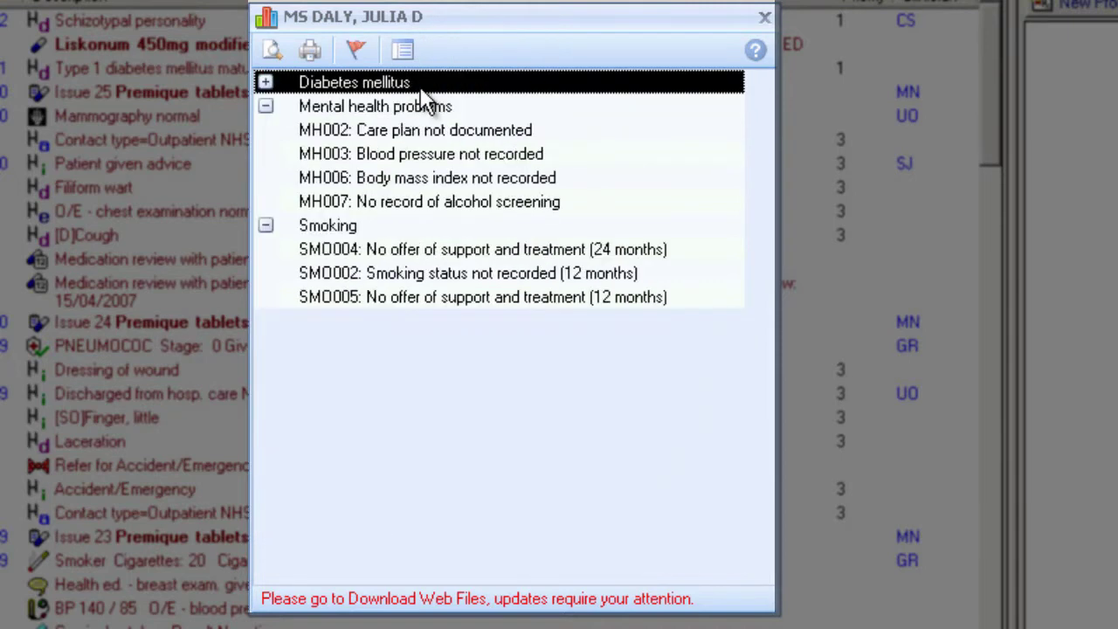
pyautogui.doubleClick(422, 88)
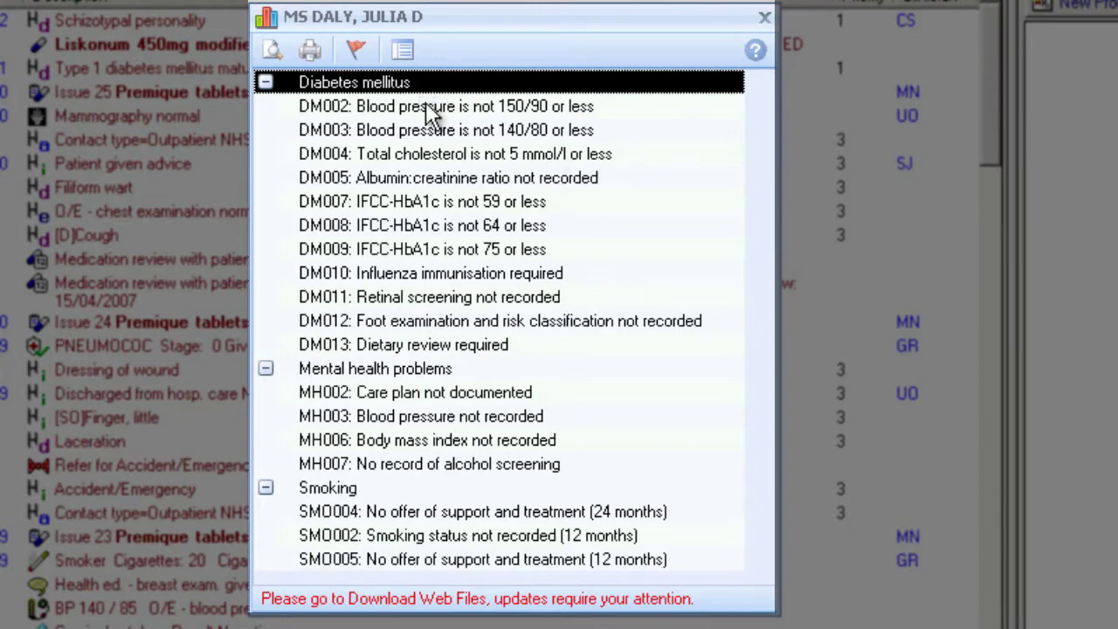
# Compare the actions available for the DM002, DM004, MH002 and MH003 indicators
pyautogui.click(427, 111)
pyautogui.rightClick(431, 120)
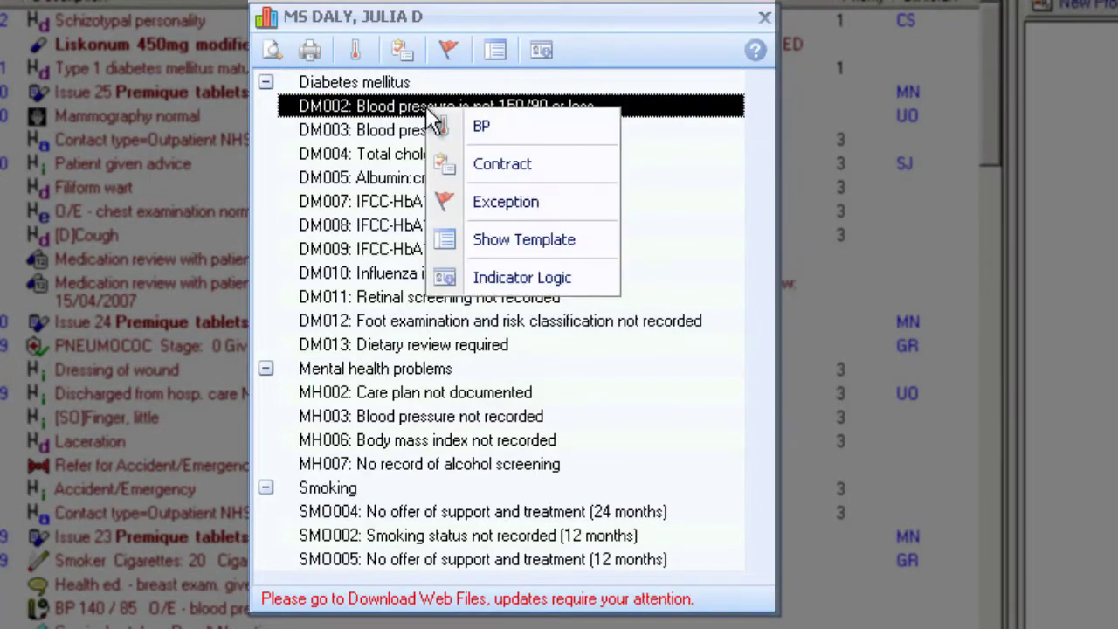
pyautogui.rightClick(417, 154)
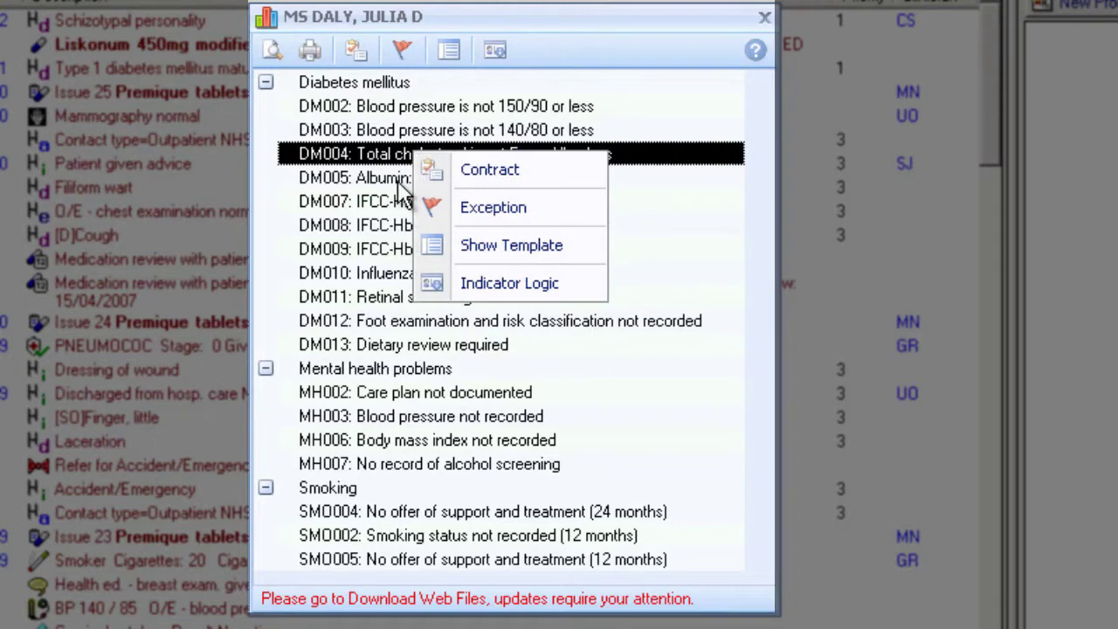
pyautogui.rightClick(433, 395)
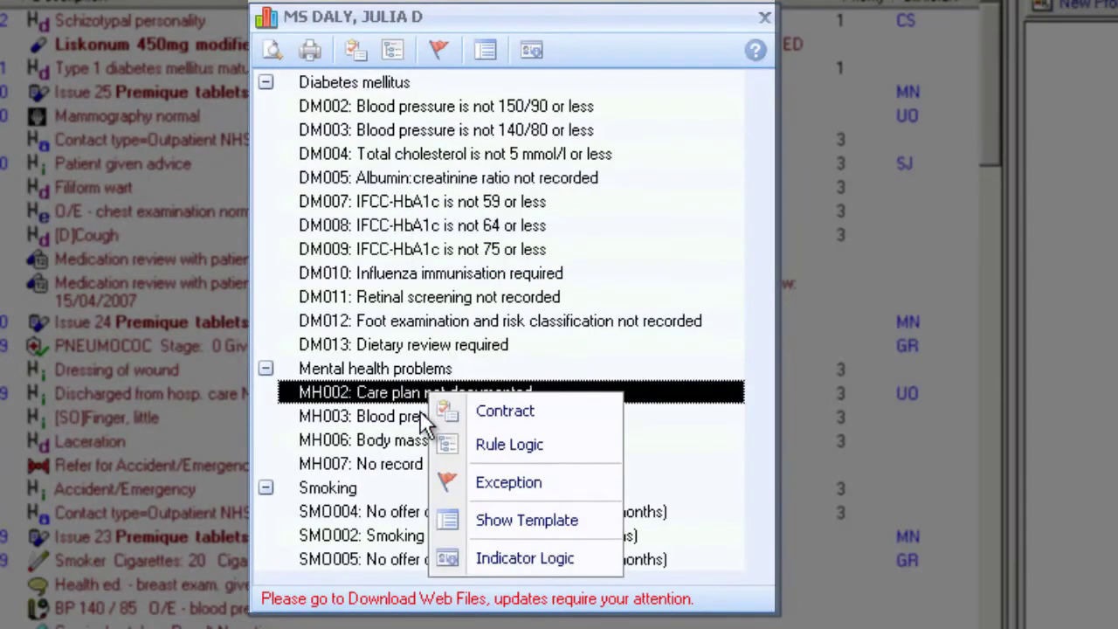
pyautogui.rightClick(419, 418)
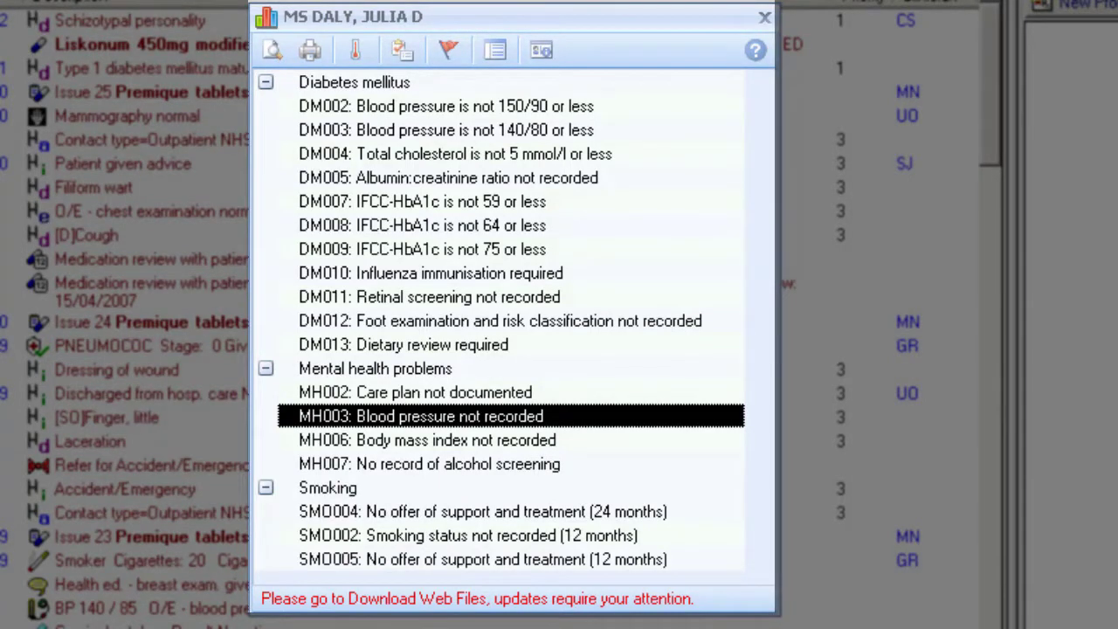
# Open the contract code entry for the DM005 albumin:creatinine ratio indicator
pyautogui.click(472, 179)
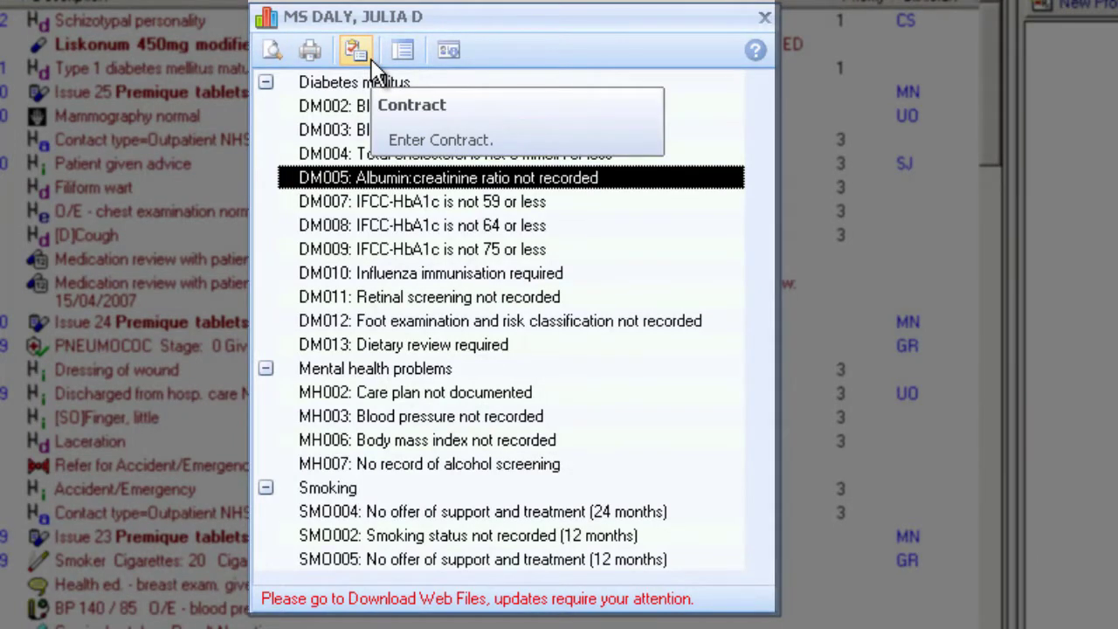
pyautogui.rightClick(382, 184)
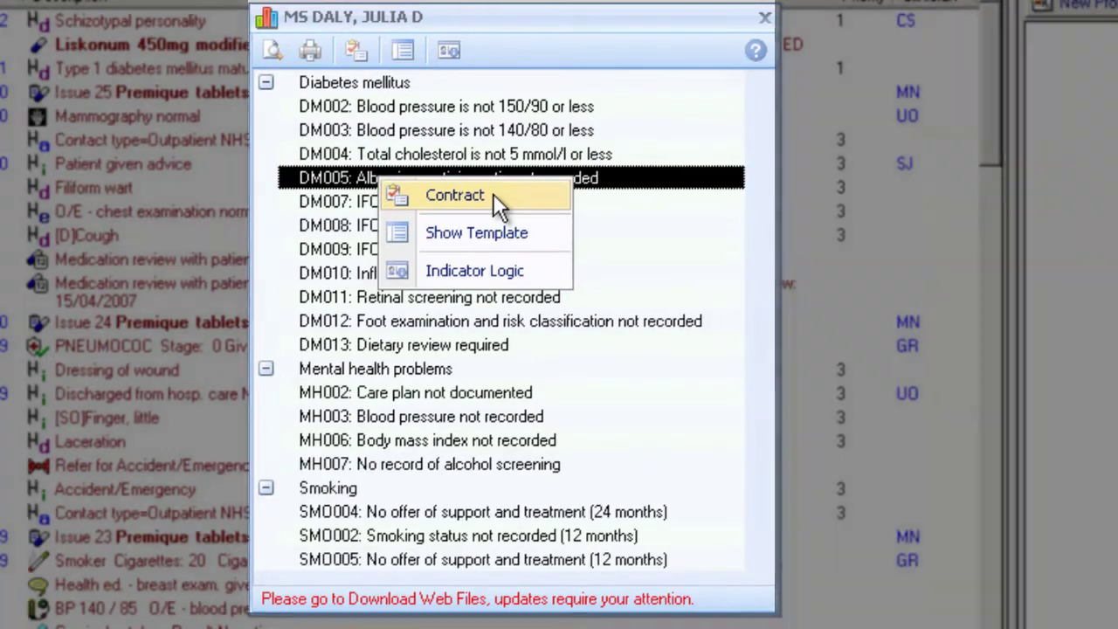
pyautogui.click(492, 193)
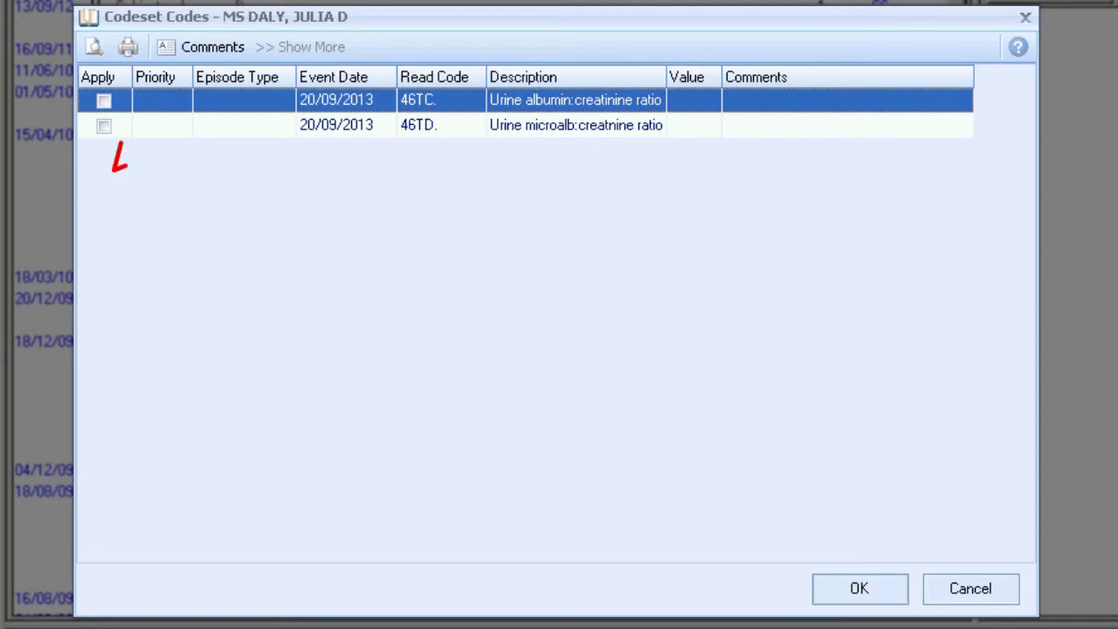
# Apply the 46TC. urine albumin:creatinine ratio code with priority 3, and check its event date and value fields
pyautogui.click(104, 101)
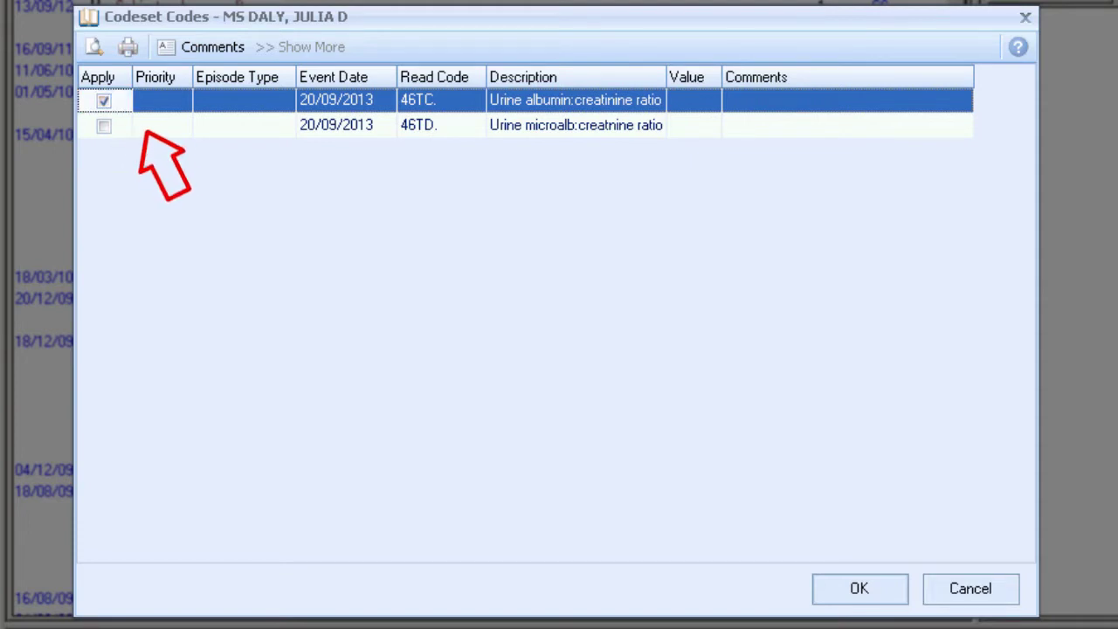
pyautogui.click(180, 101)
pyautogui.click(180, 101)
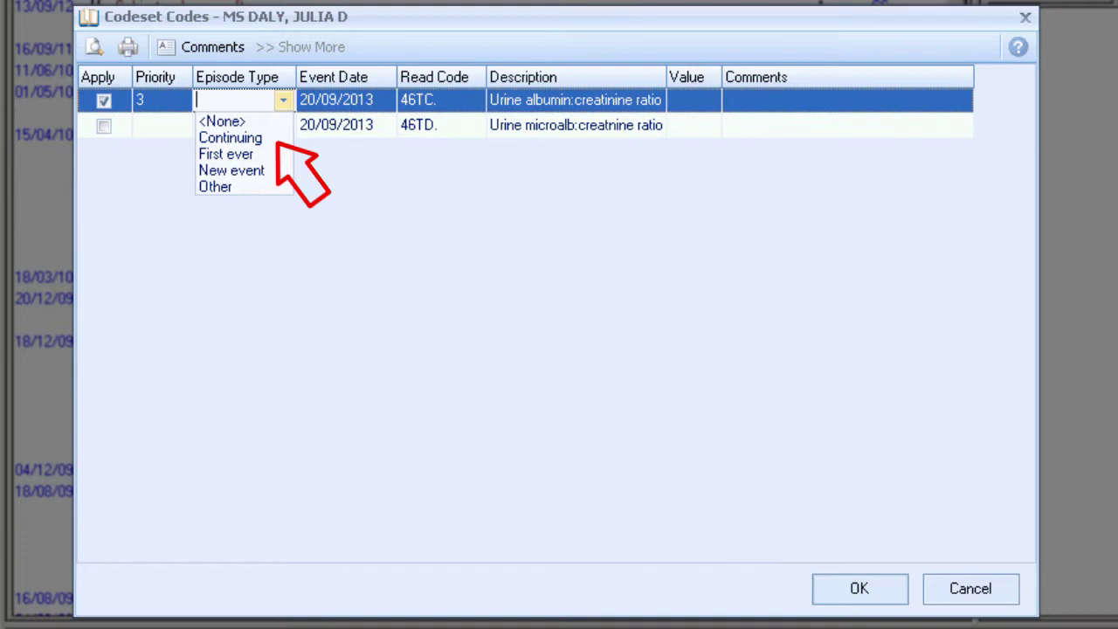
pyautogui.click(386, 99)
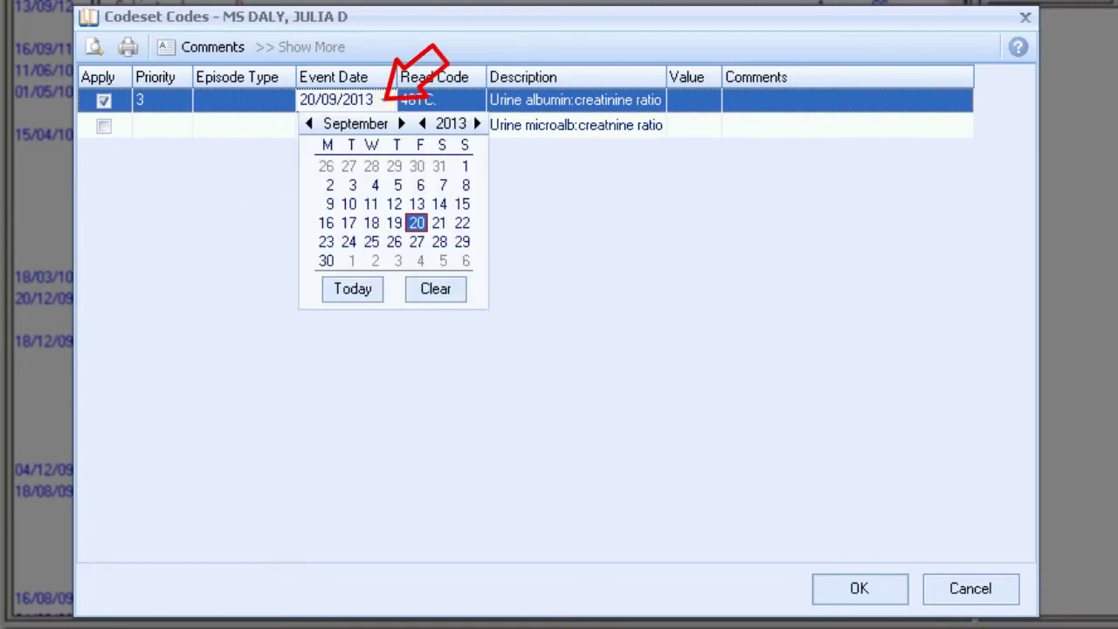
pyautogui.click(386, 100)
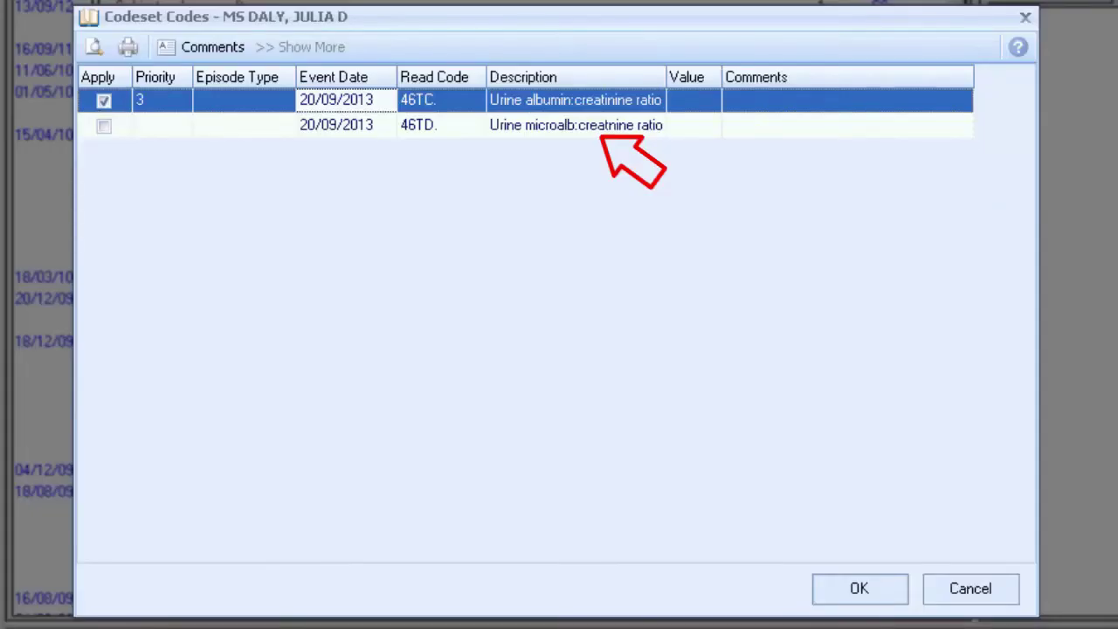
pyautogui.click(704, 110)
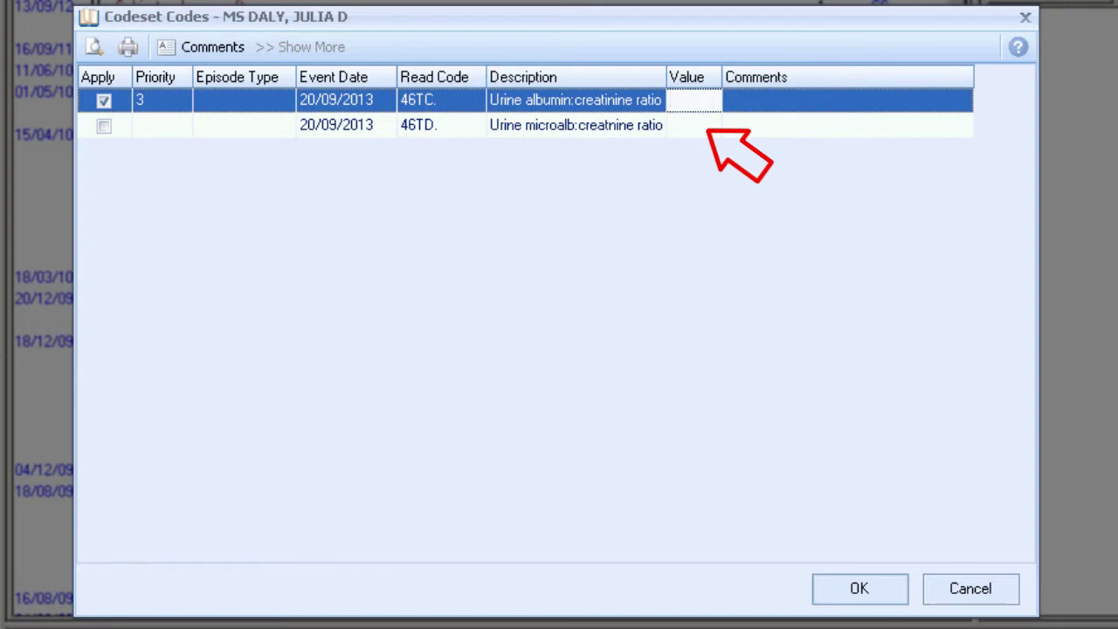
# Choose the saved comment "here is another line of text" for the 46TC. code
pyautogui.click(821, 100)
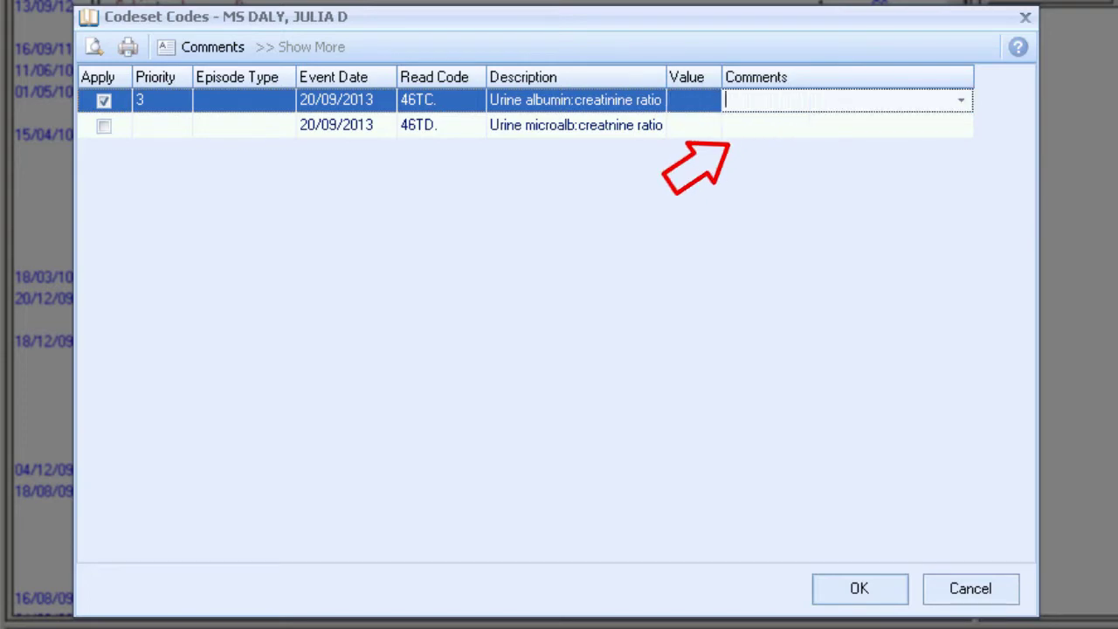
pyautogui.write('here are some saved comment')
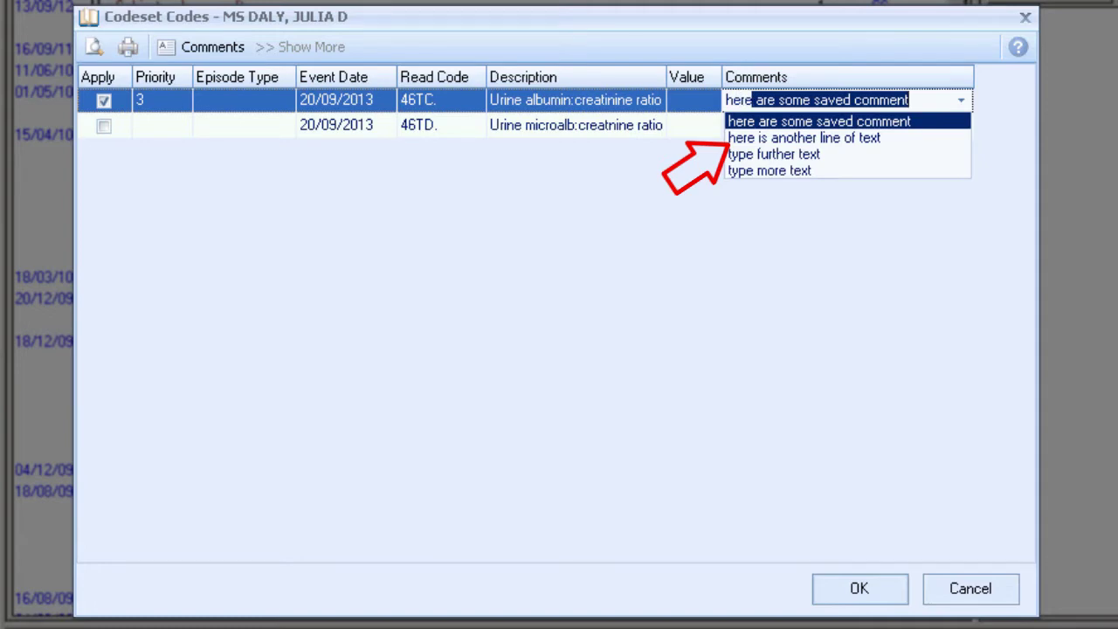
pyautogui.press('Down')
pyautogui.press('Return')
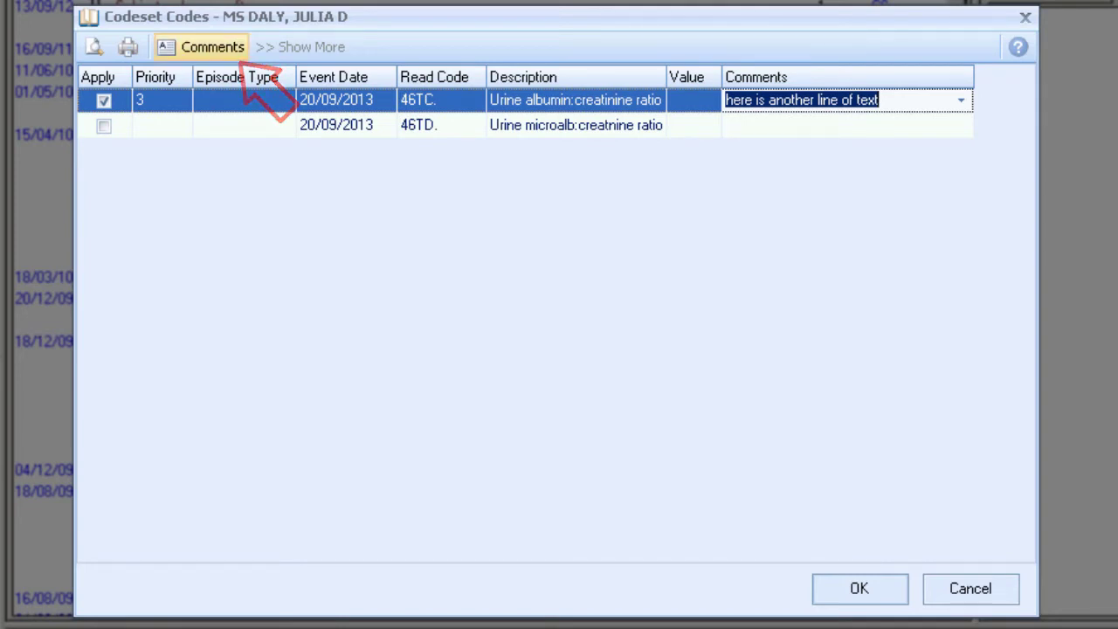
# Add the line "Start typing here" to the saved comments and review the comment choices for the 46TC. code
pyautogui.click(212, 46)
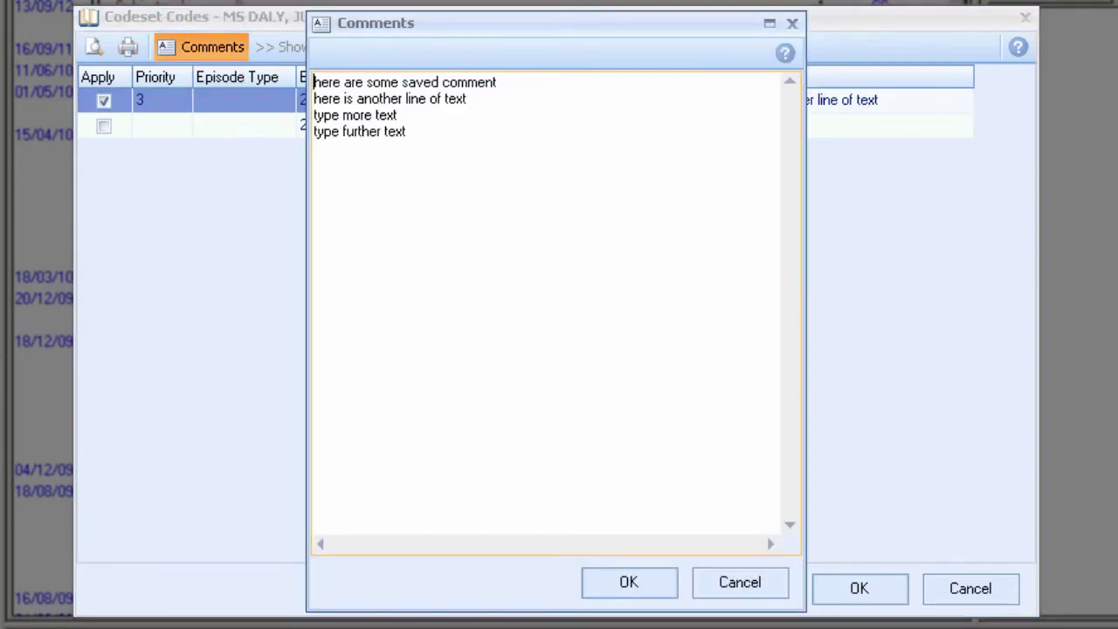
pyautogui.write('Start typing here')
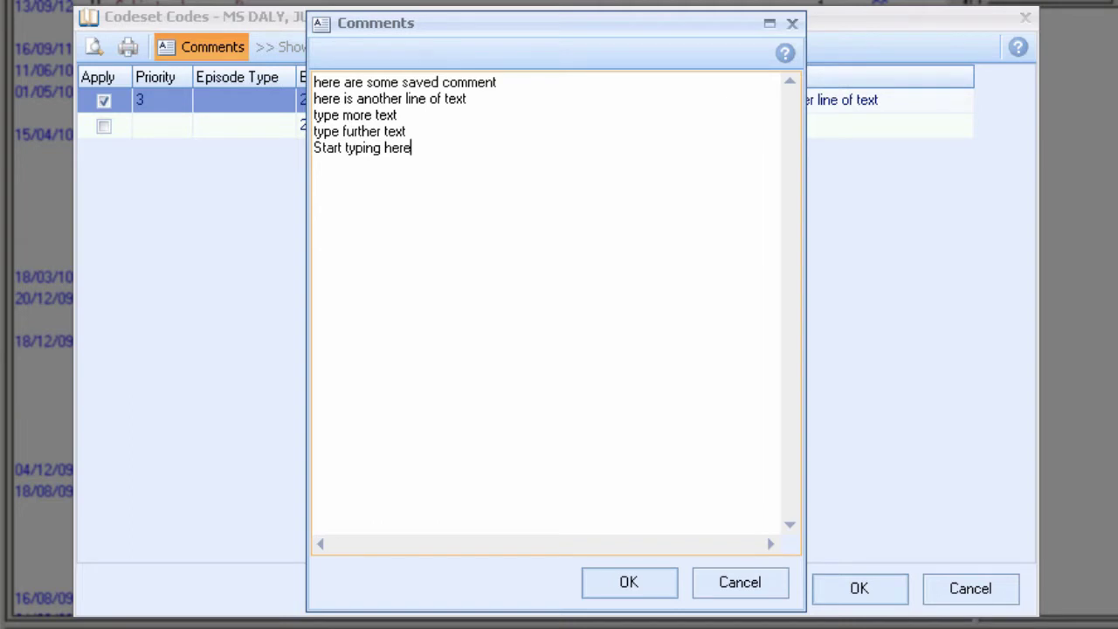
pyautogui.click(630, 582)
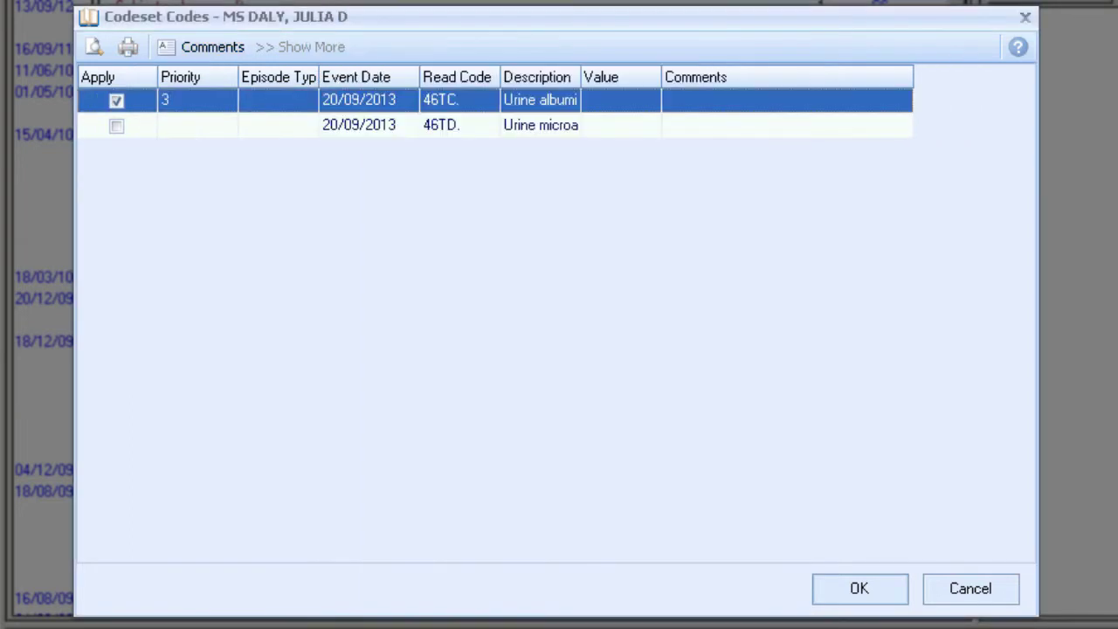
pyautogui.click(786, 100)
pyautogui.click(901, 101)
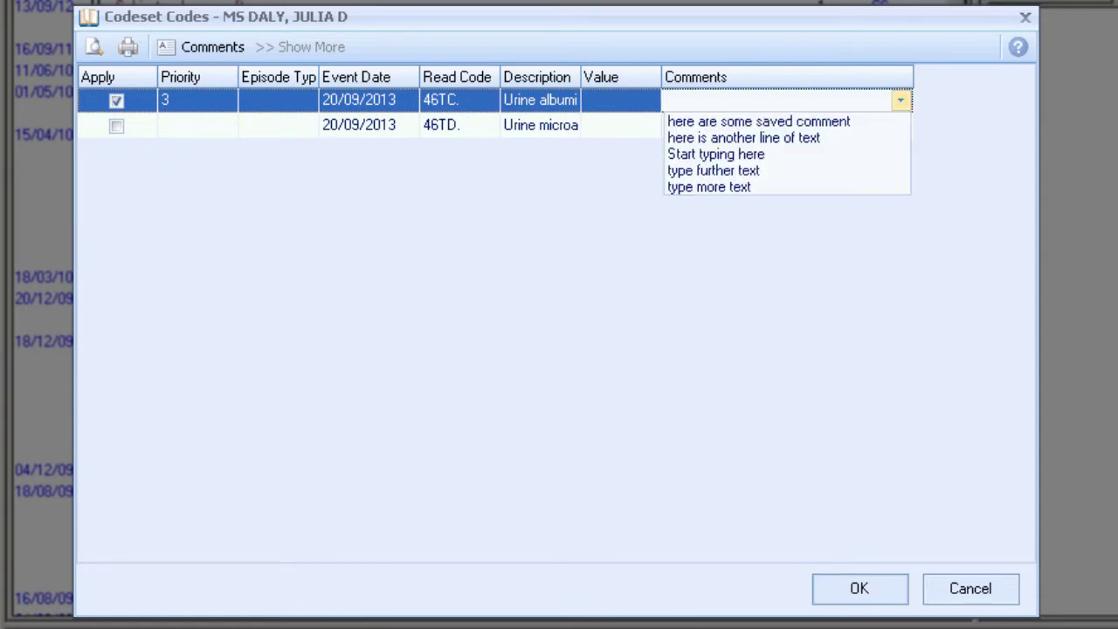
pyautogui.click(901, 100)
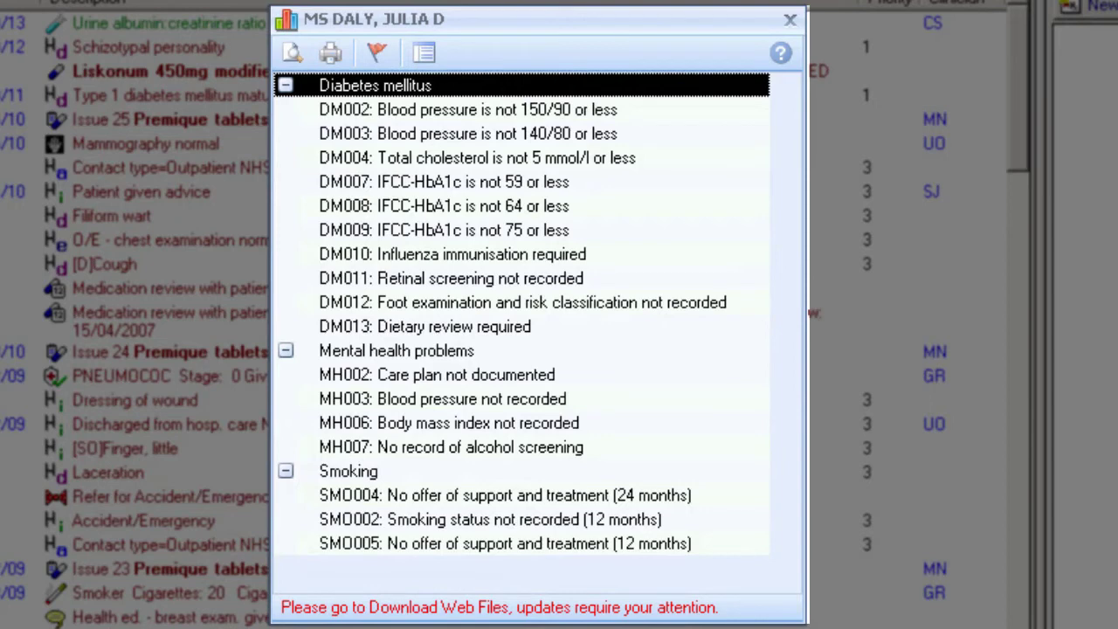
# Open the smoking entry for the SMO002 indicator and set the current smoker's cigarette quantity to 22
pyautogui.click(505, 495)
pyautogui.click(490, 520)
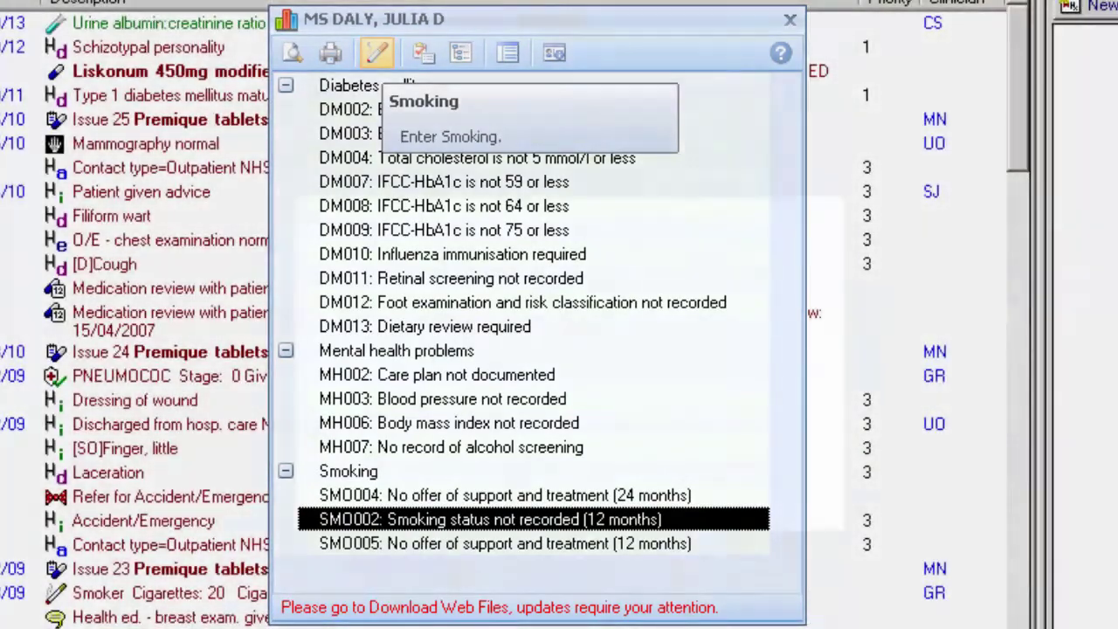
pyautogui.click(378, 52)
pyautogui.click(782, 289)
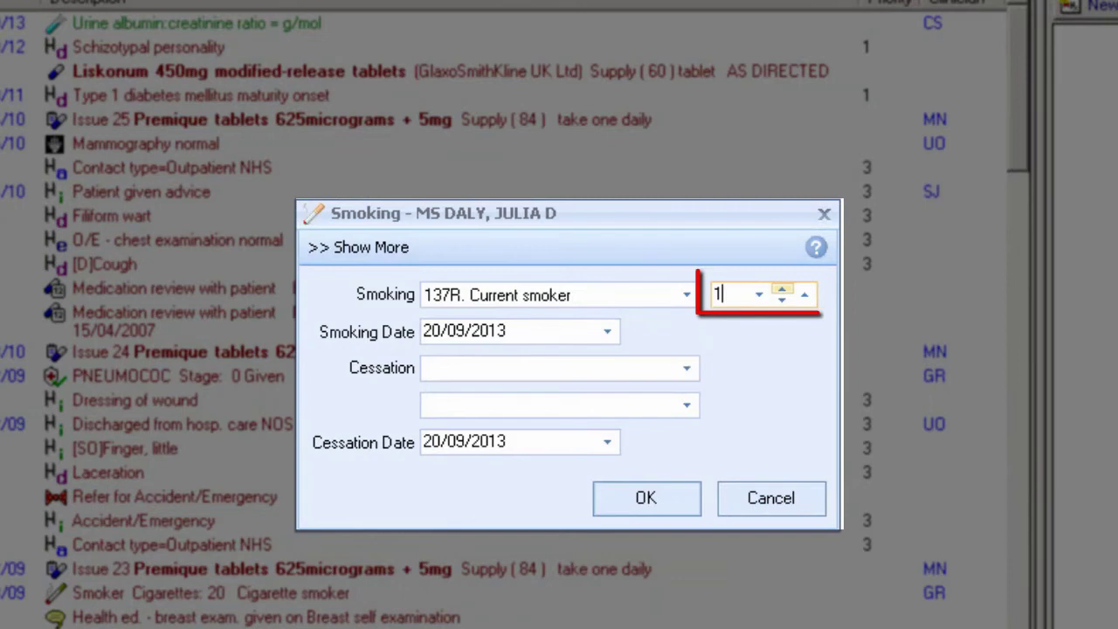
pyautogui.click(782, 289)
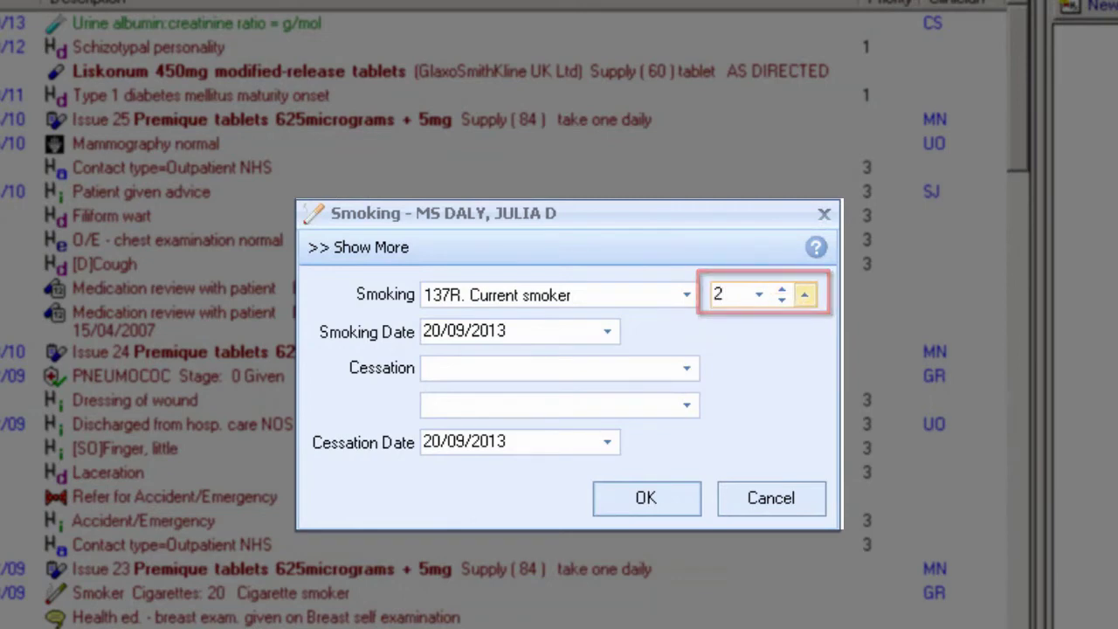
pyautogui.write('2')
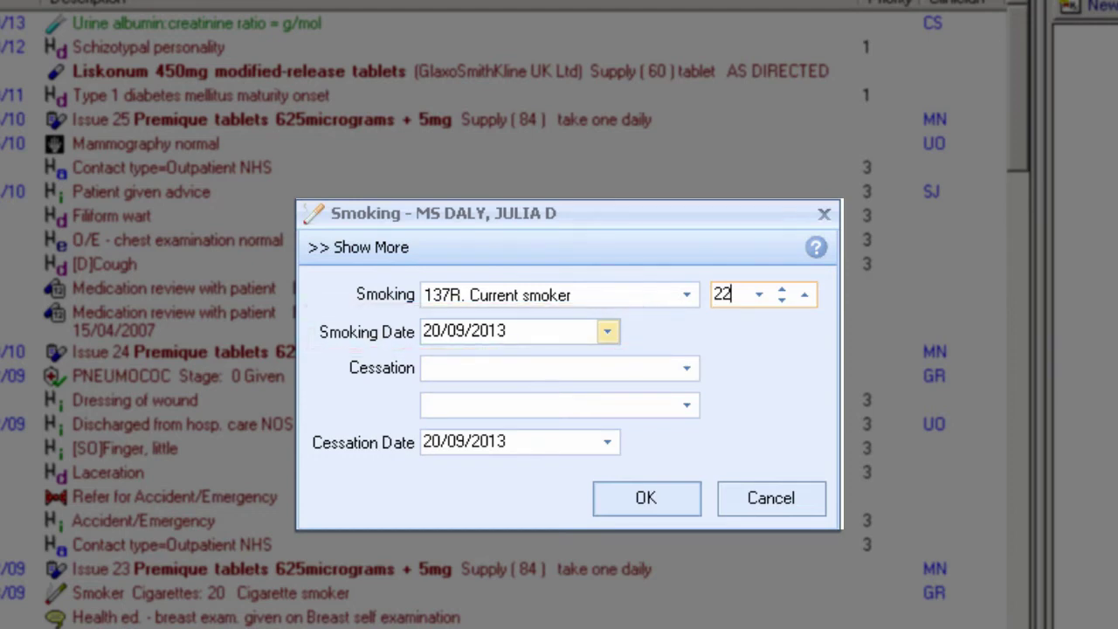
# Set the cessation to 8CAL. Smoking cessation advice and save the smoking entry
pyautogui.click(687, 368)
pyautogui.click(556, 394)
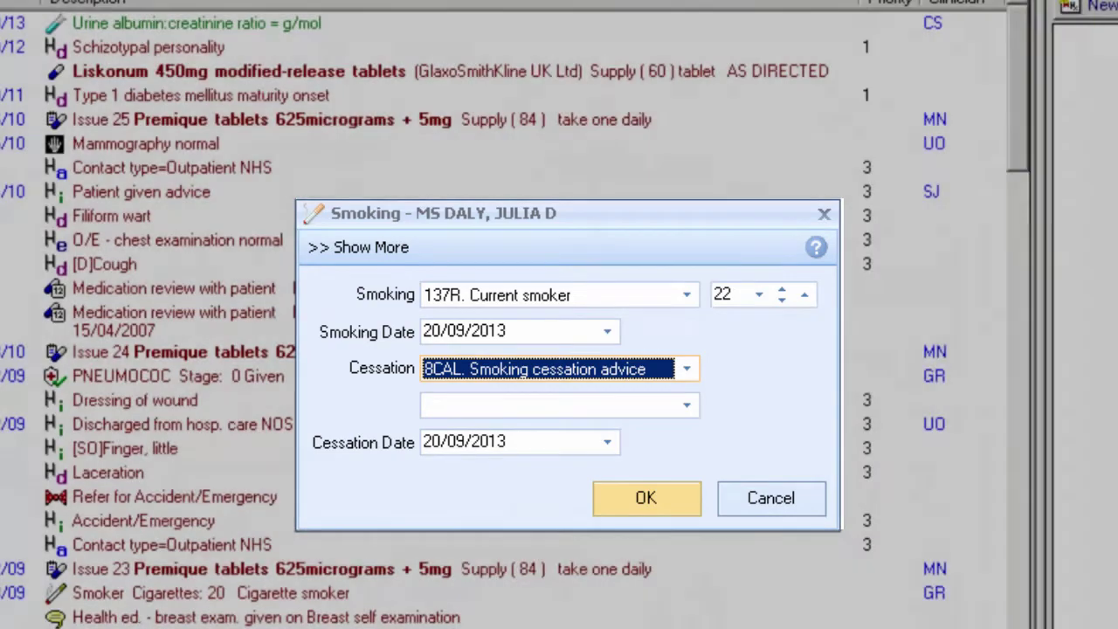
pyautogui.click(647, 498)
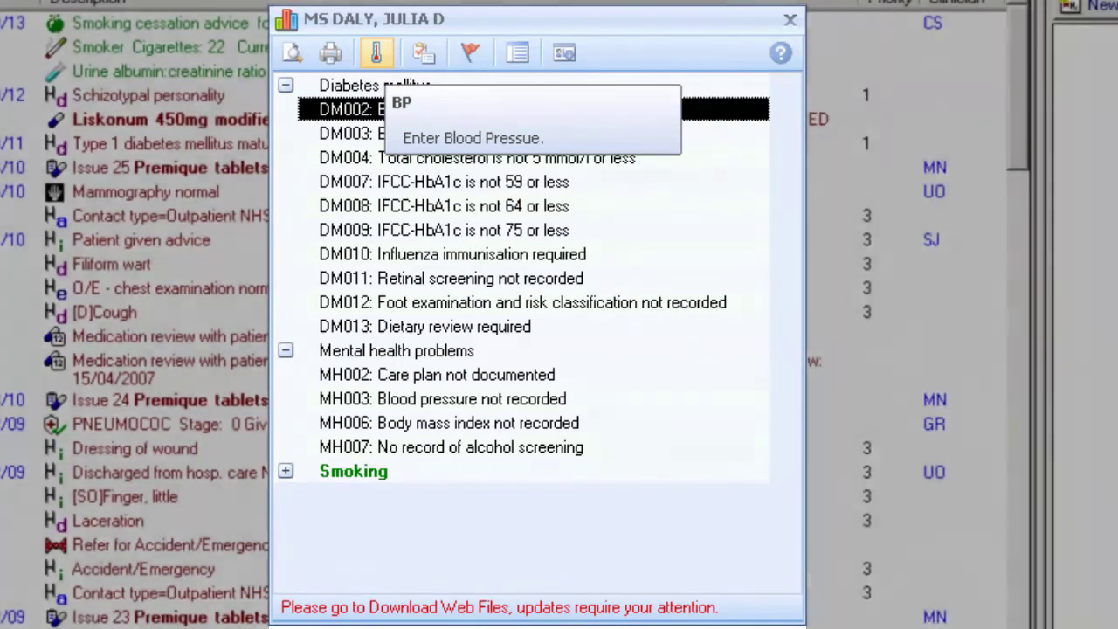
# Record a blood pressure of 150 over 80 dated 20/09/2013 for the DM002 indicator
pyautogui.click(377, 53)
pyautogui.write('1')
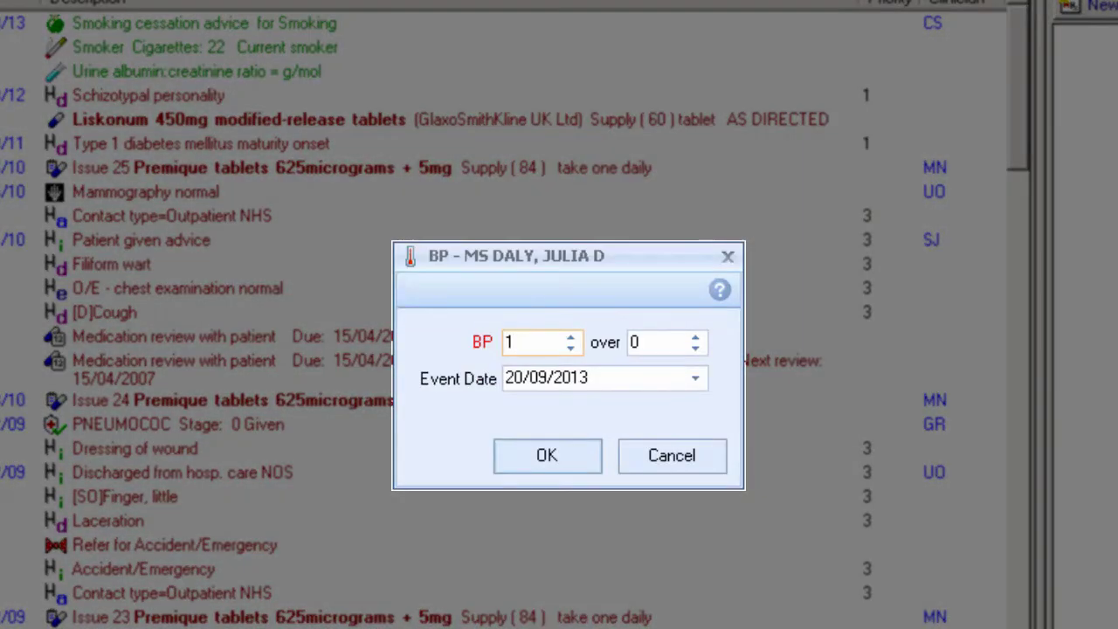
pyautogui.write('50')
pyautogui.press('Tab')
pyautogui.write('80')
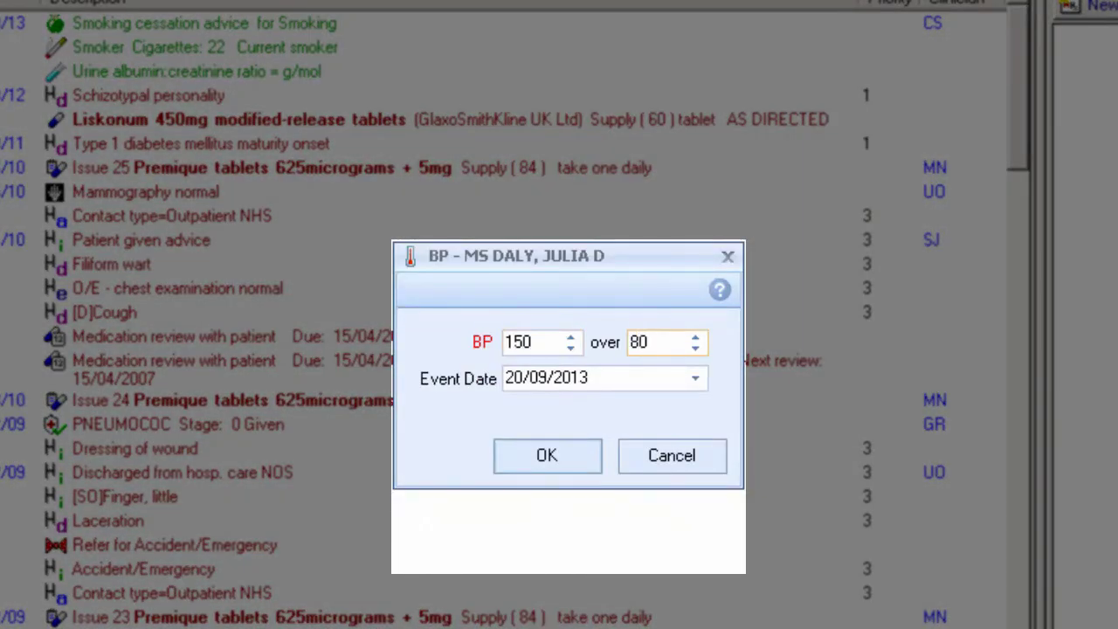
pyautogui.click(695, 378)
pyautogui.press('Return')
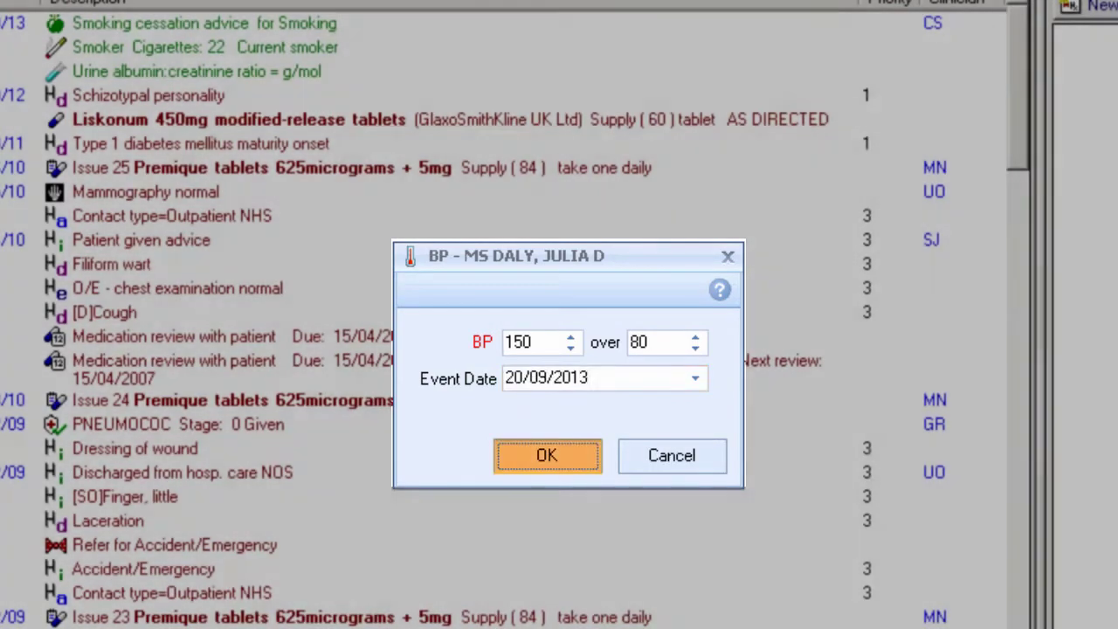
pyautogui.press('Return')
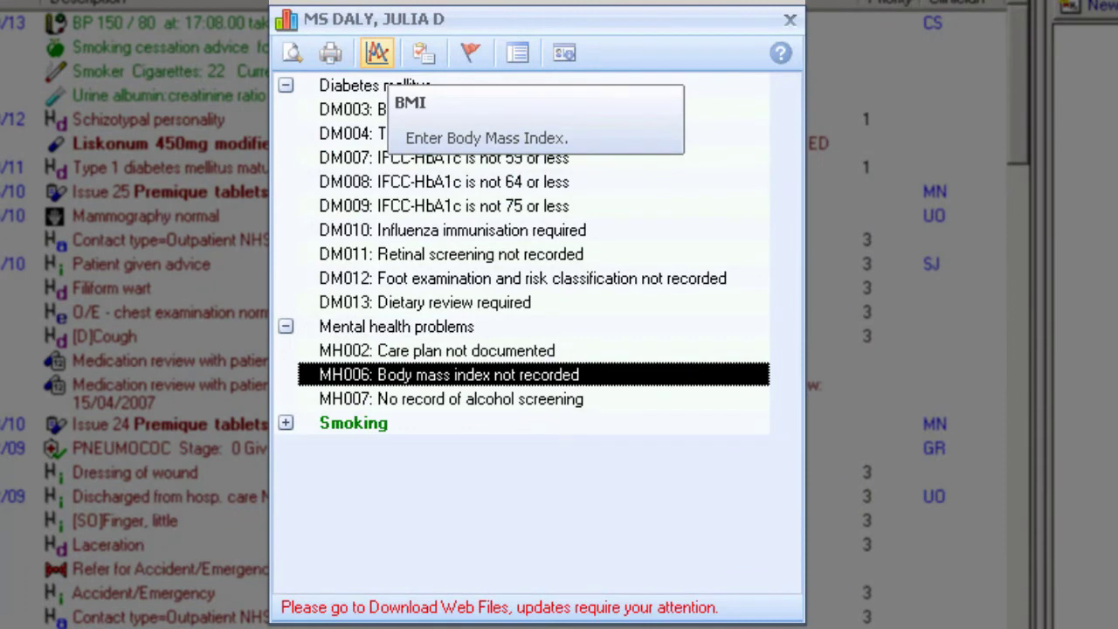
# Record a BMI entry for the MH006 indicator with a weight of 13 st 2 lbs
pyautogui.rightClick(424, 377)
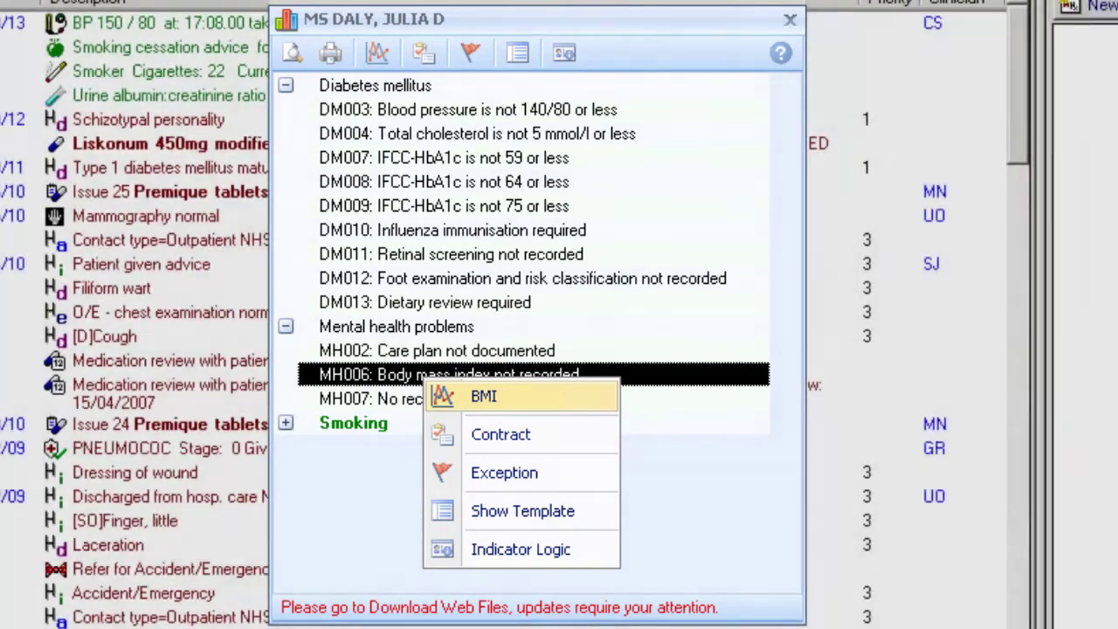
pyautogui.click(483, 396)
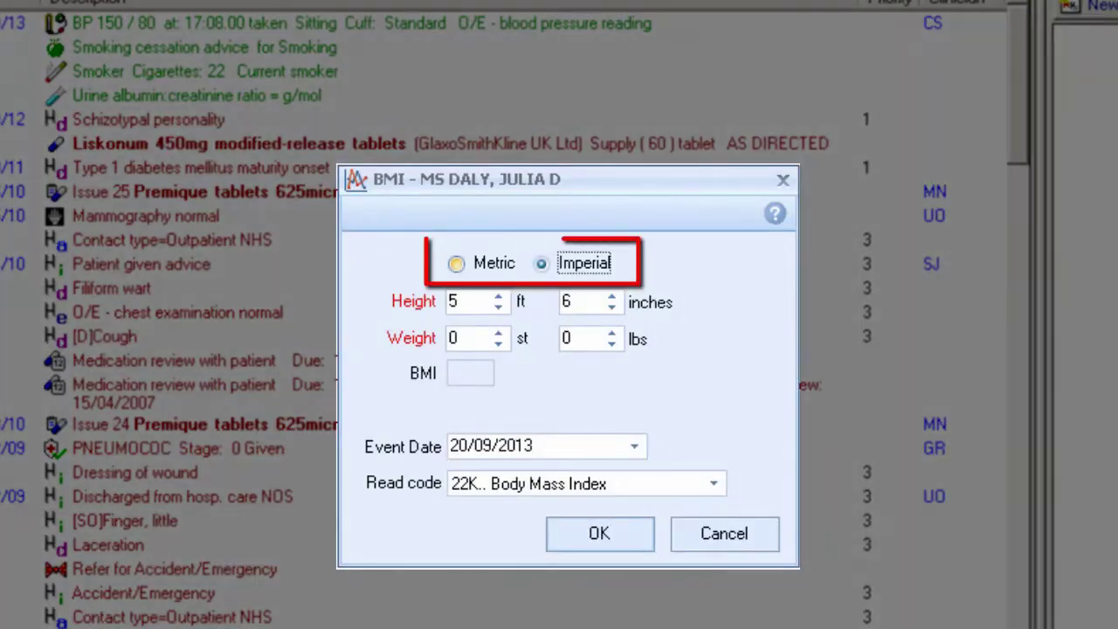
pyautogui.click(454, 339)
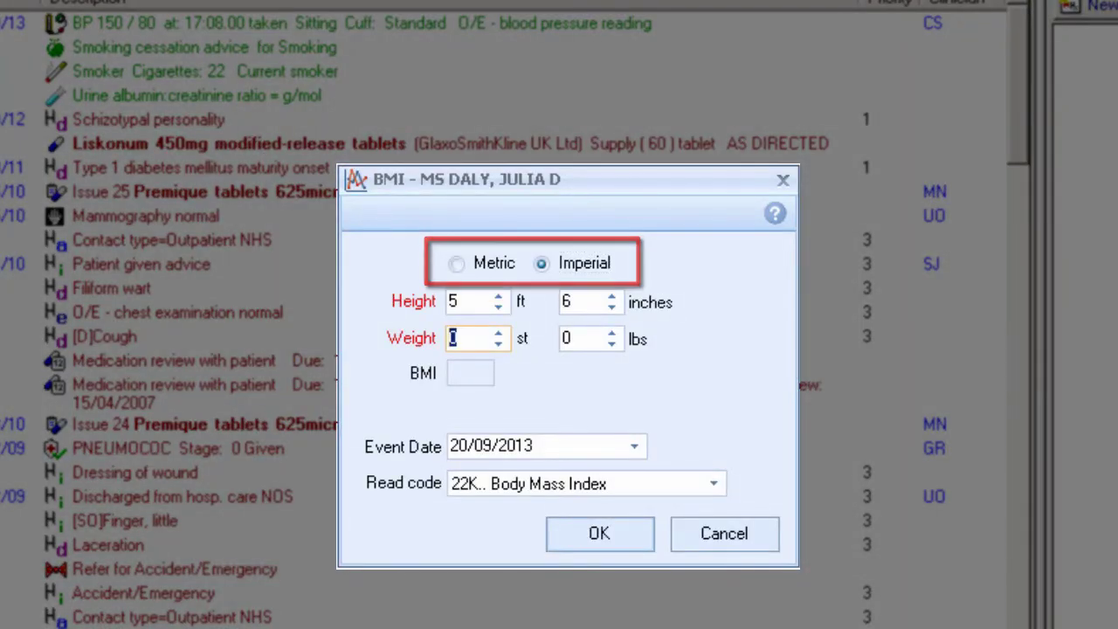
pyautogui.write('1')
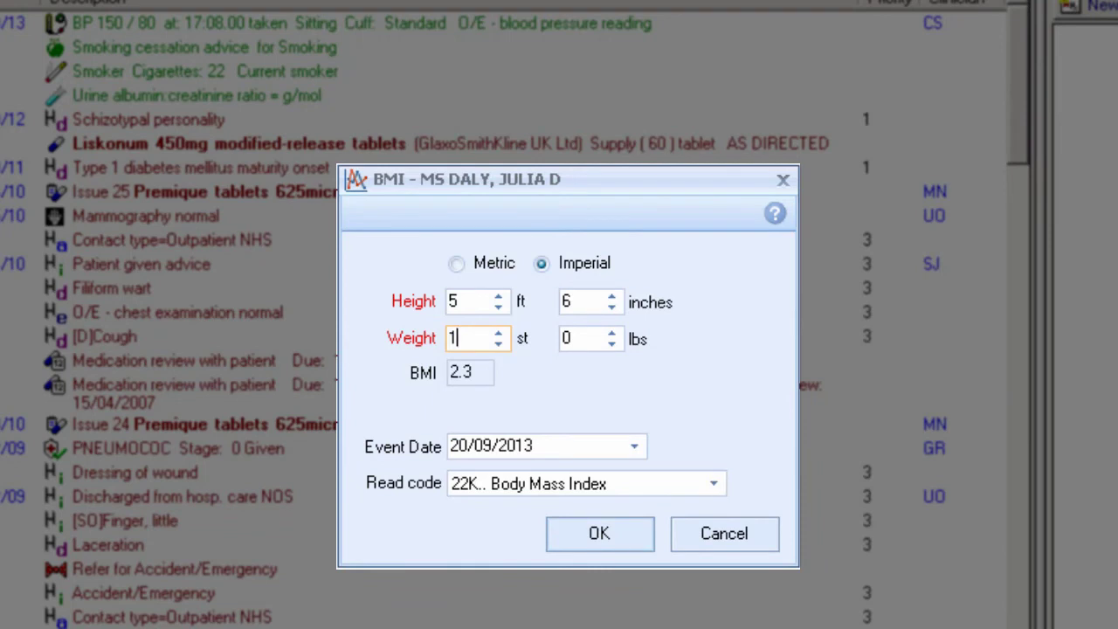
pyautogui.write('3')
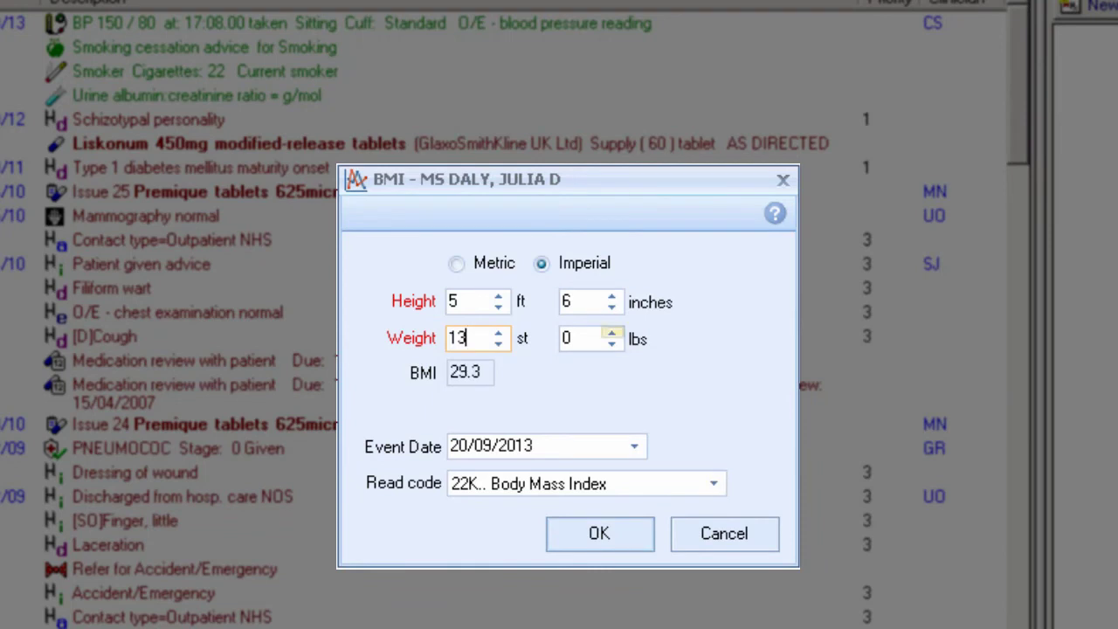
pyautogui.click(612, 333)
pyautogui.click(612, 333)
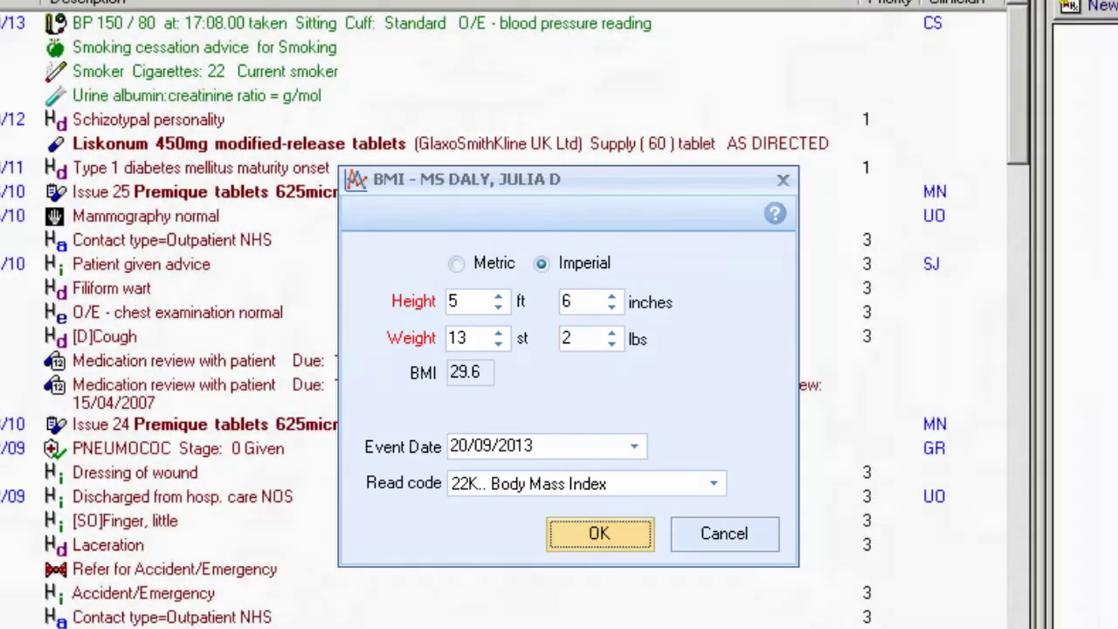
pyautogui.click(599, 533)
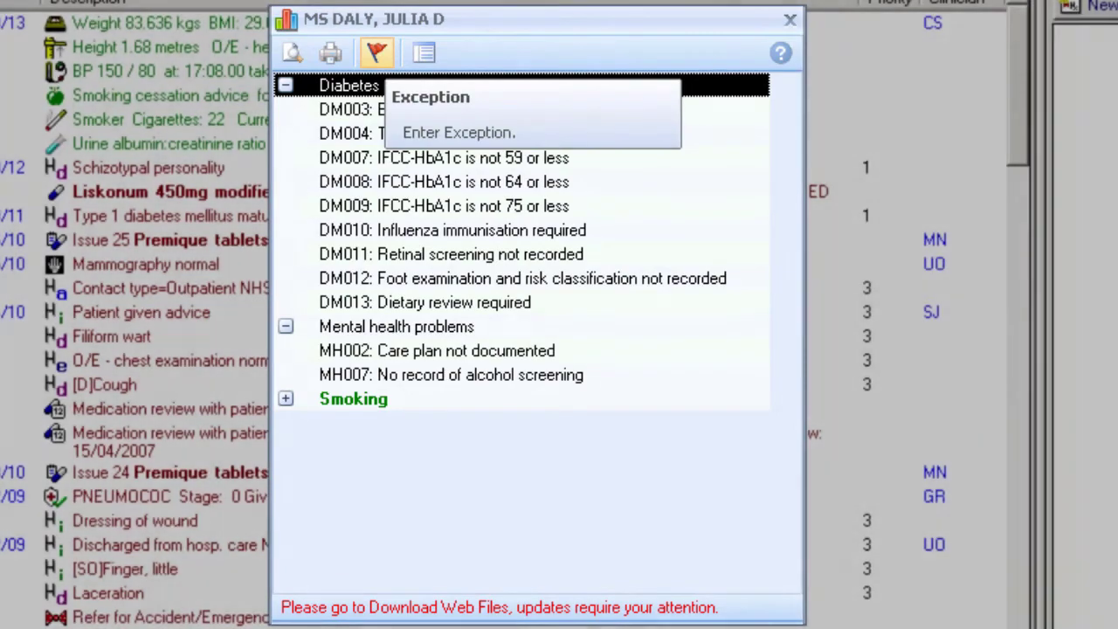
# Record the 9h41. patient unsuitable exception for the whole Diabetes mellitus group
pyautogui.click(377, 53)
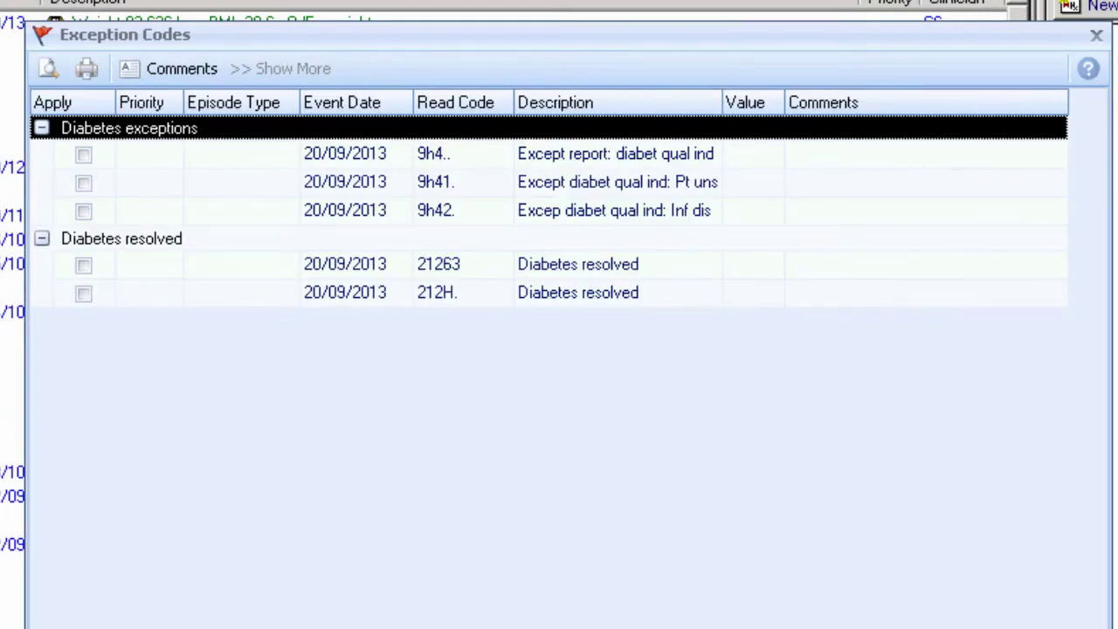
pyautogui.click(83, 182)
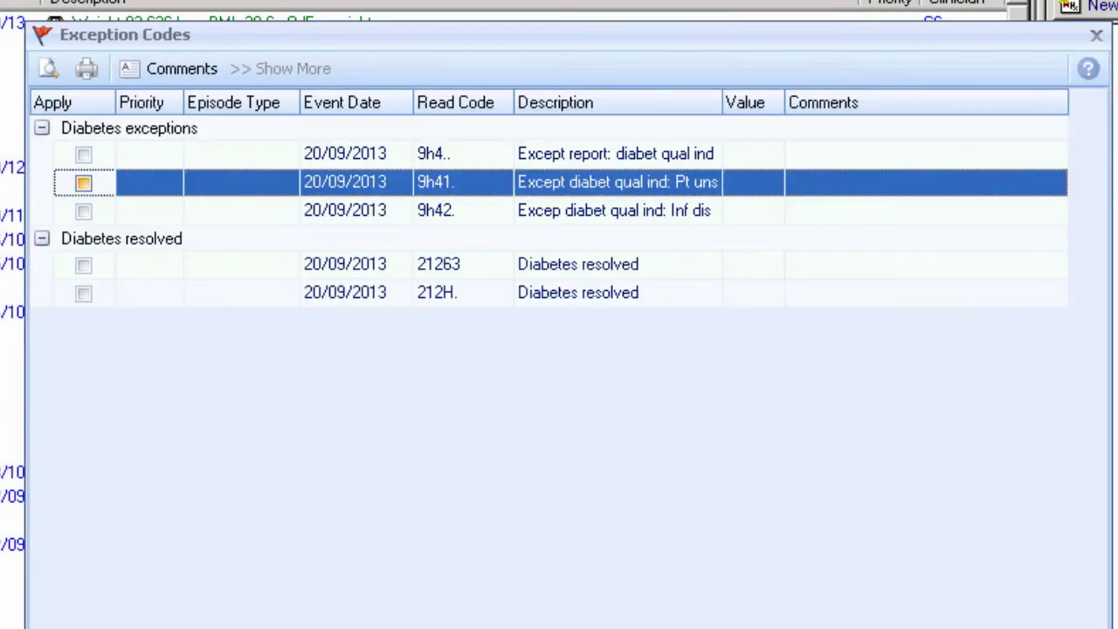
pyautogui.click(83, 183)
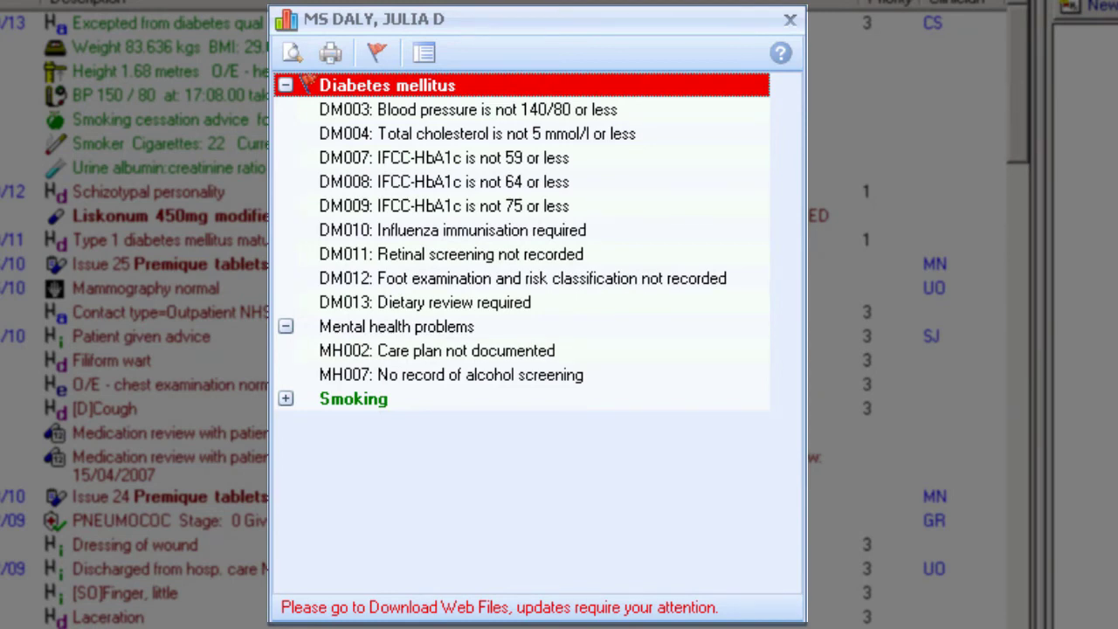
# Record a diabetic patient unsuitable exception for the DM011 retinal screening indicator
pyautogui.click(480, 254)
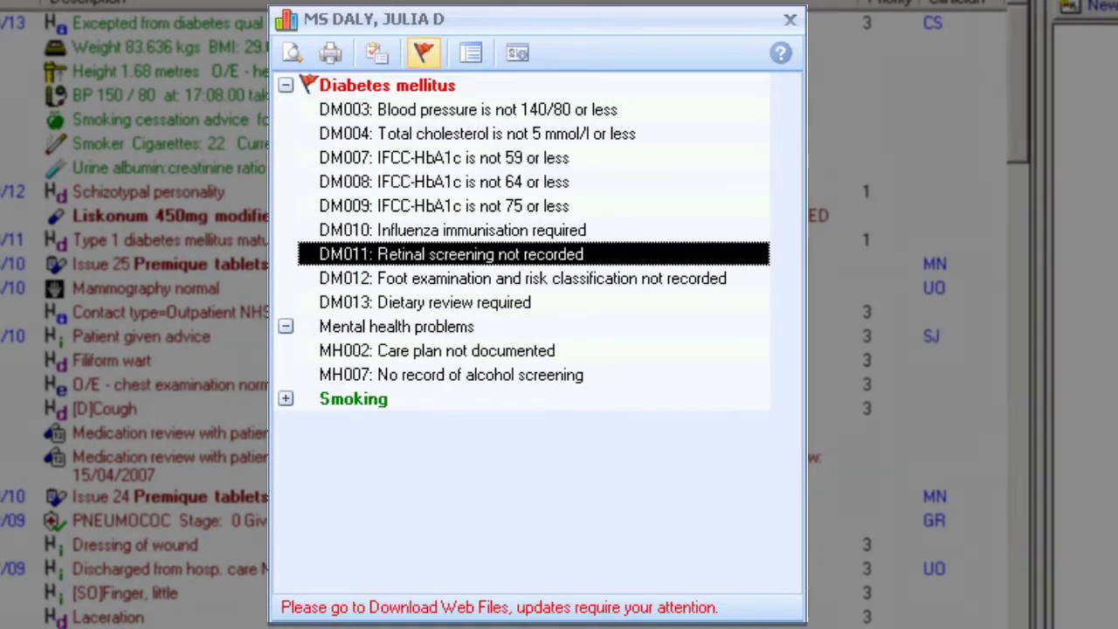
pyautogui.click(424, 54)
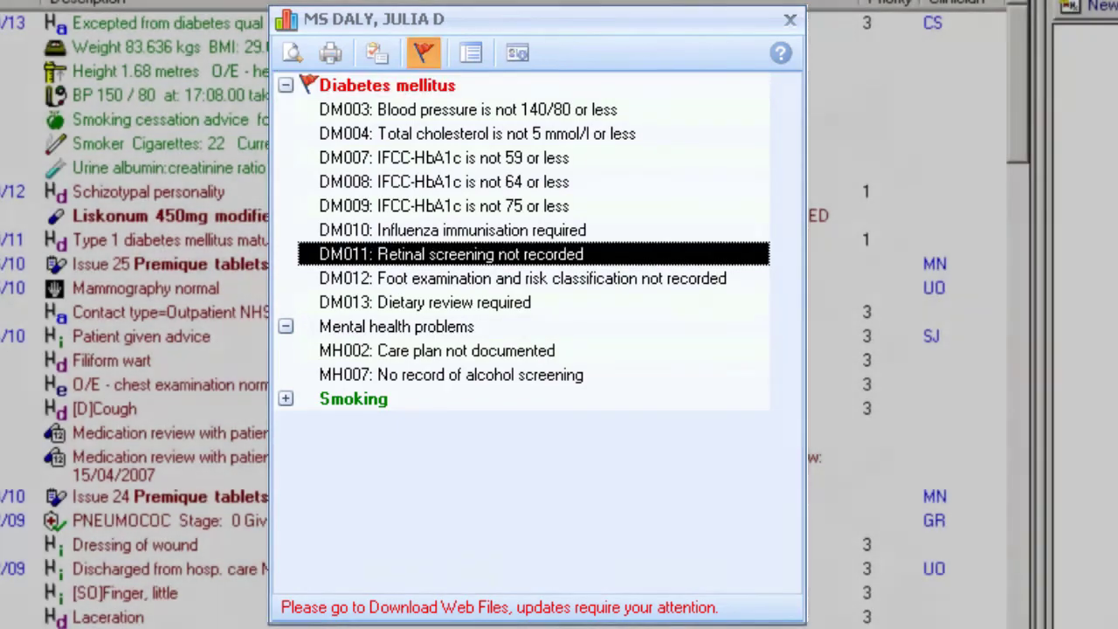
pyautogui.click(60, 186)
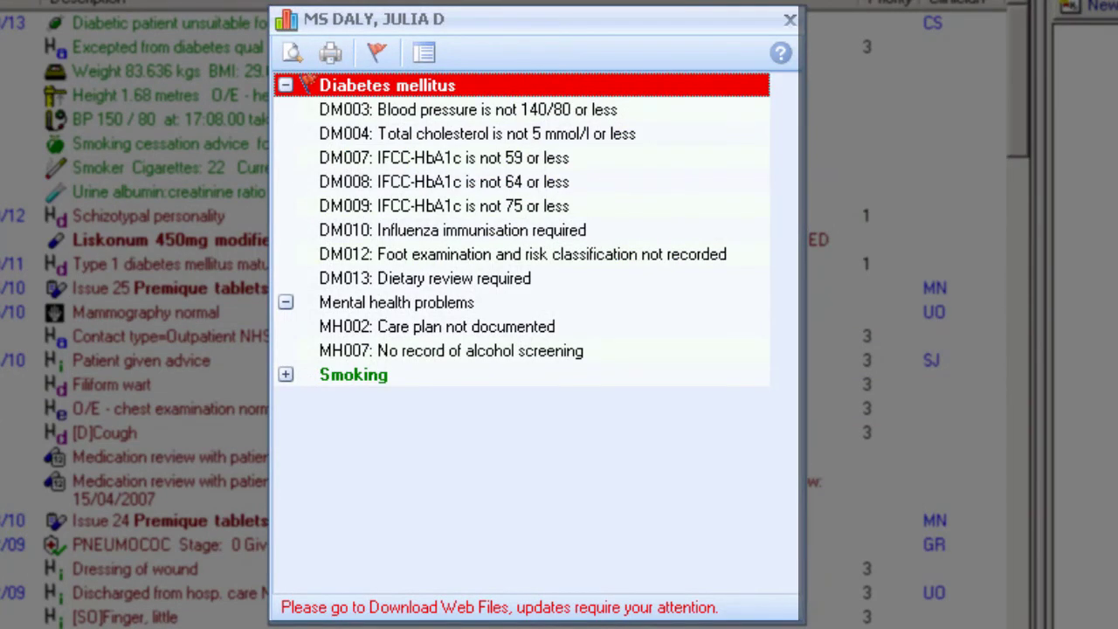
# Record the foot examination exception 8I3W. Diabetic foot exam declined, dated 06/09/2012, for the DM012 indicator
pyautogui.click(522, 254)
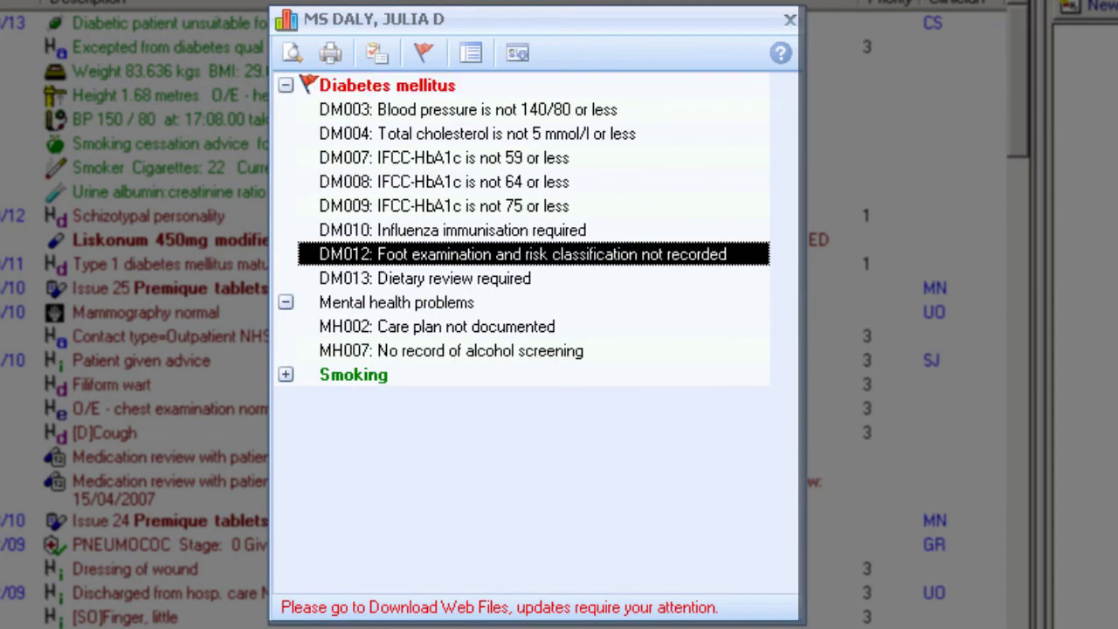
pyautogui.rightClick(532, 260)
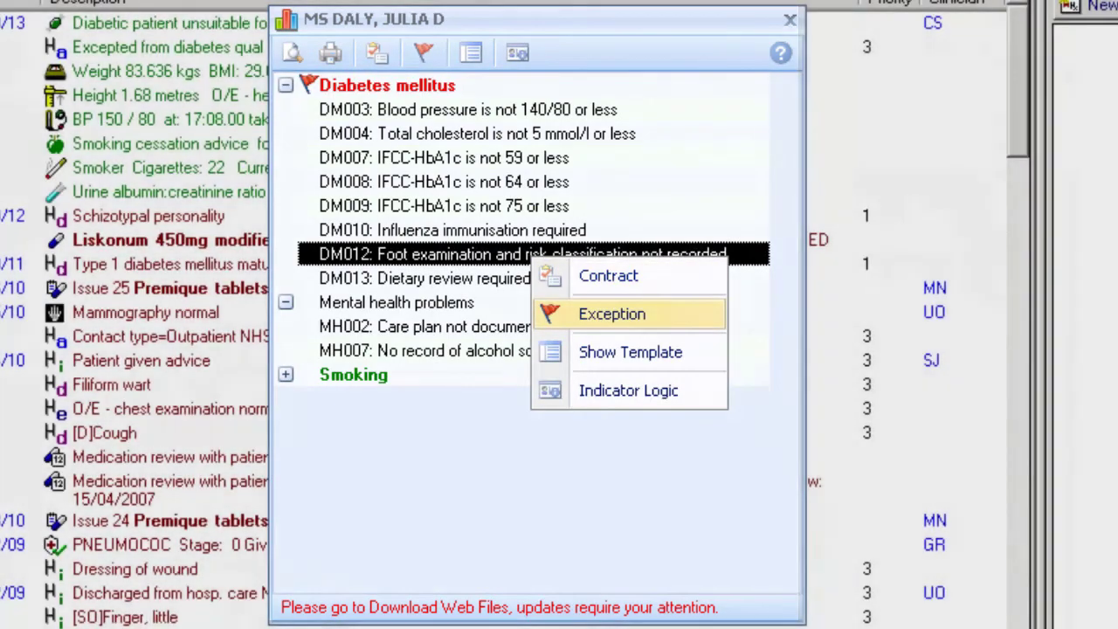
pyautogui.click(613, 315)
pyautogui.click(371, 182)
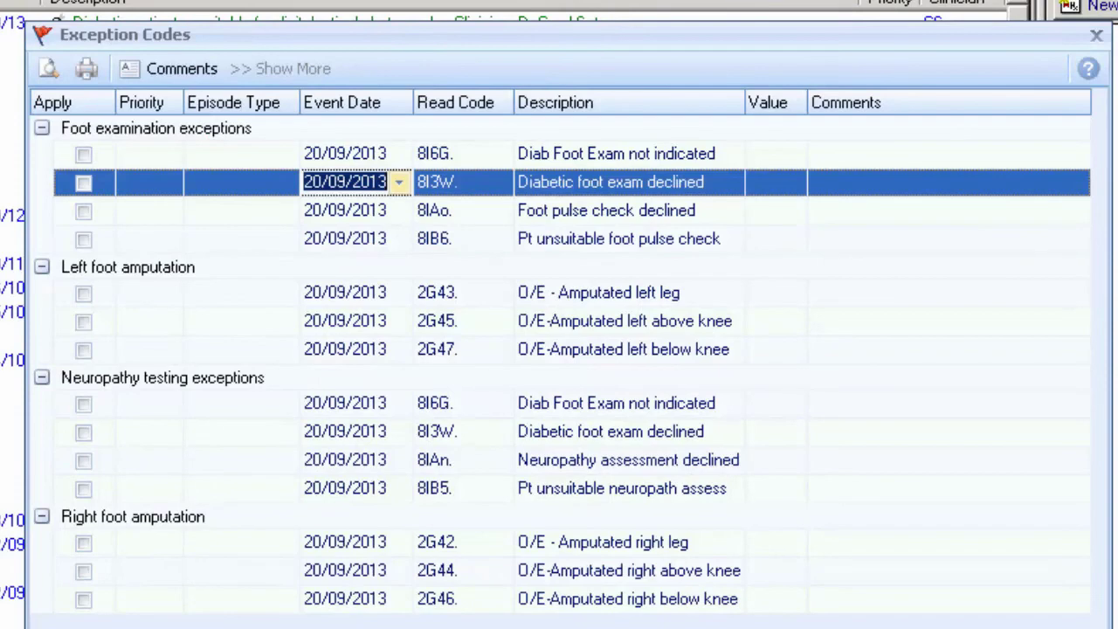
pyautogui.click(399, 183)
pyautogui.click(441, 209)
pyautogui.click(409, 278)
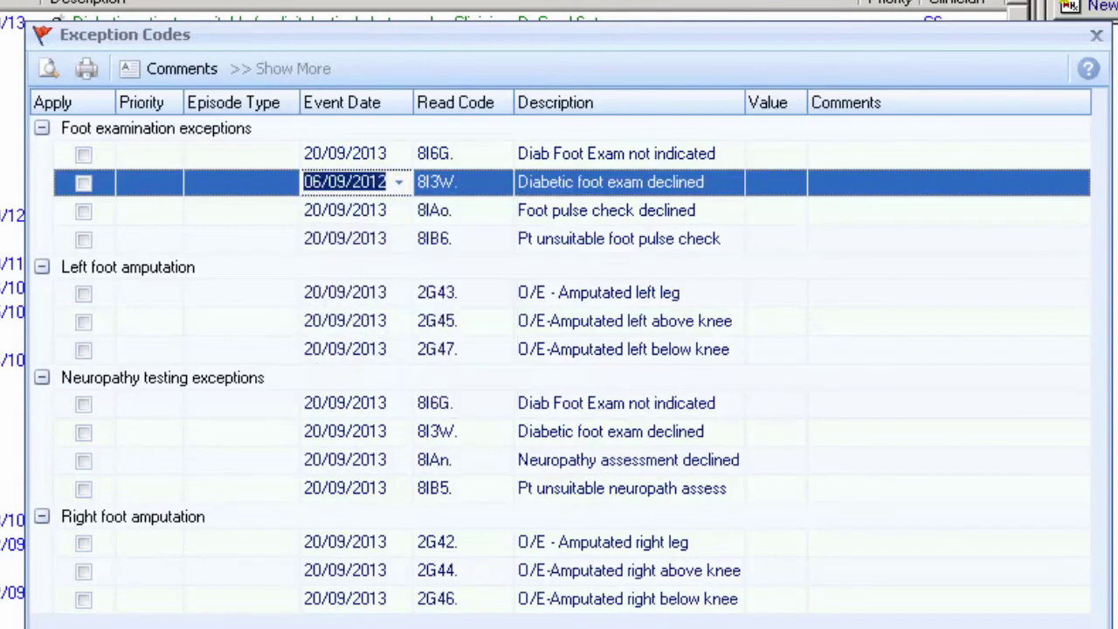
pyautogui.click(83, 182)
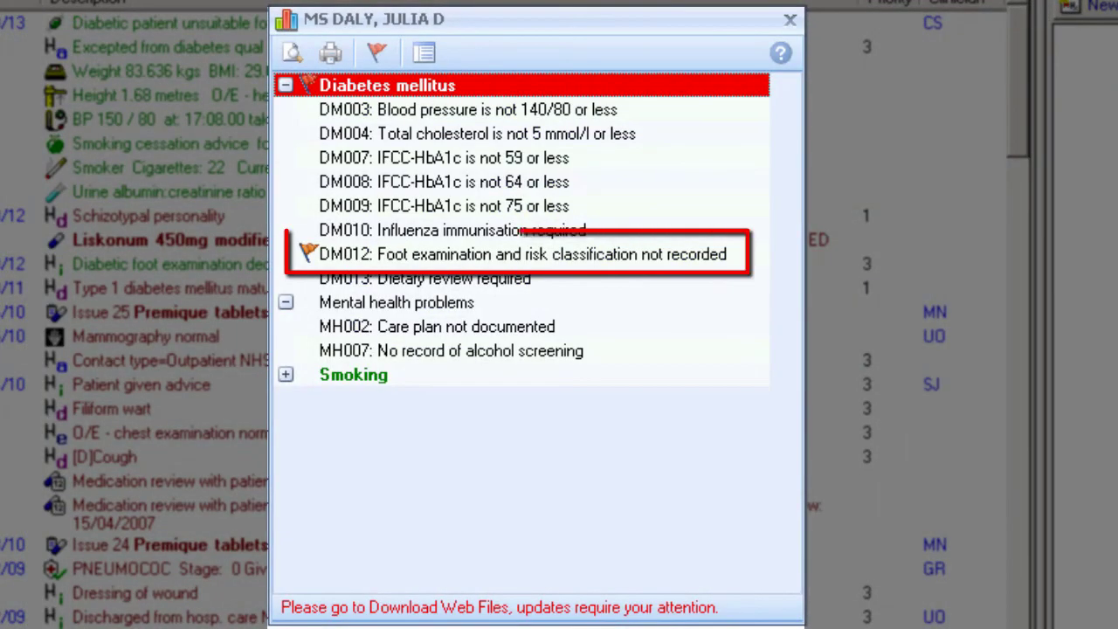